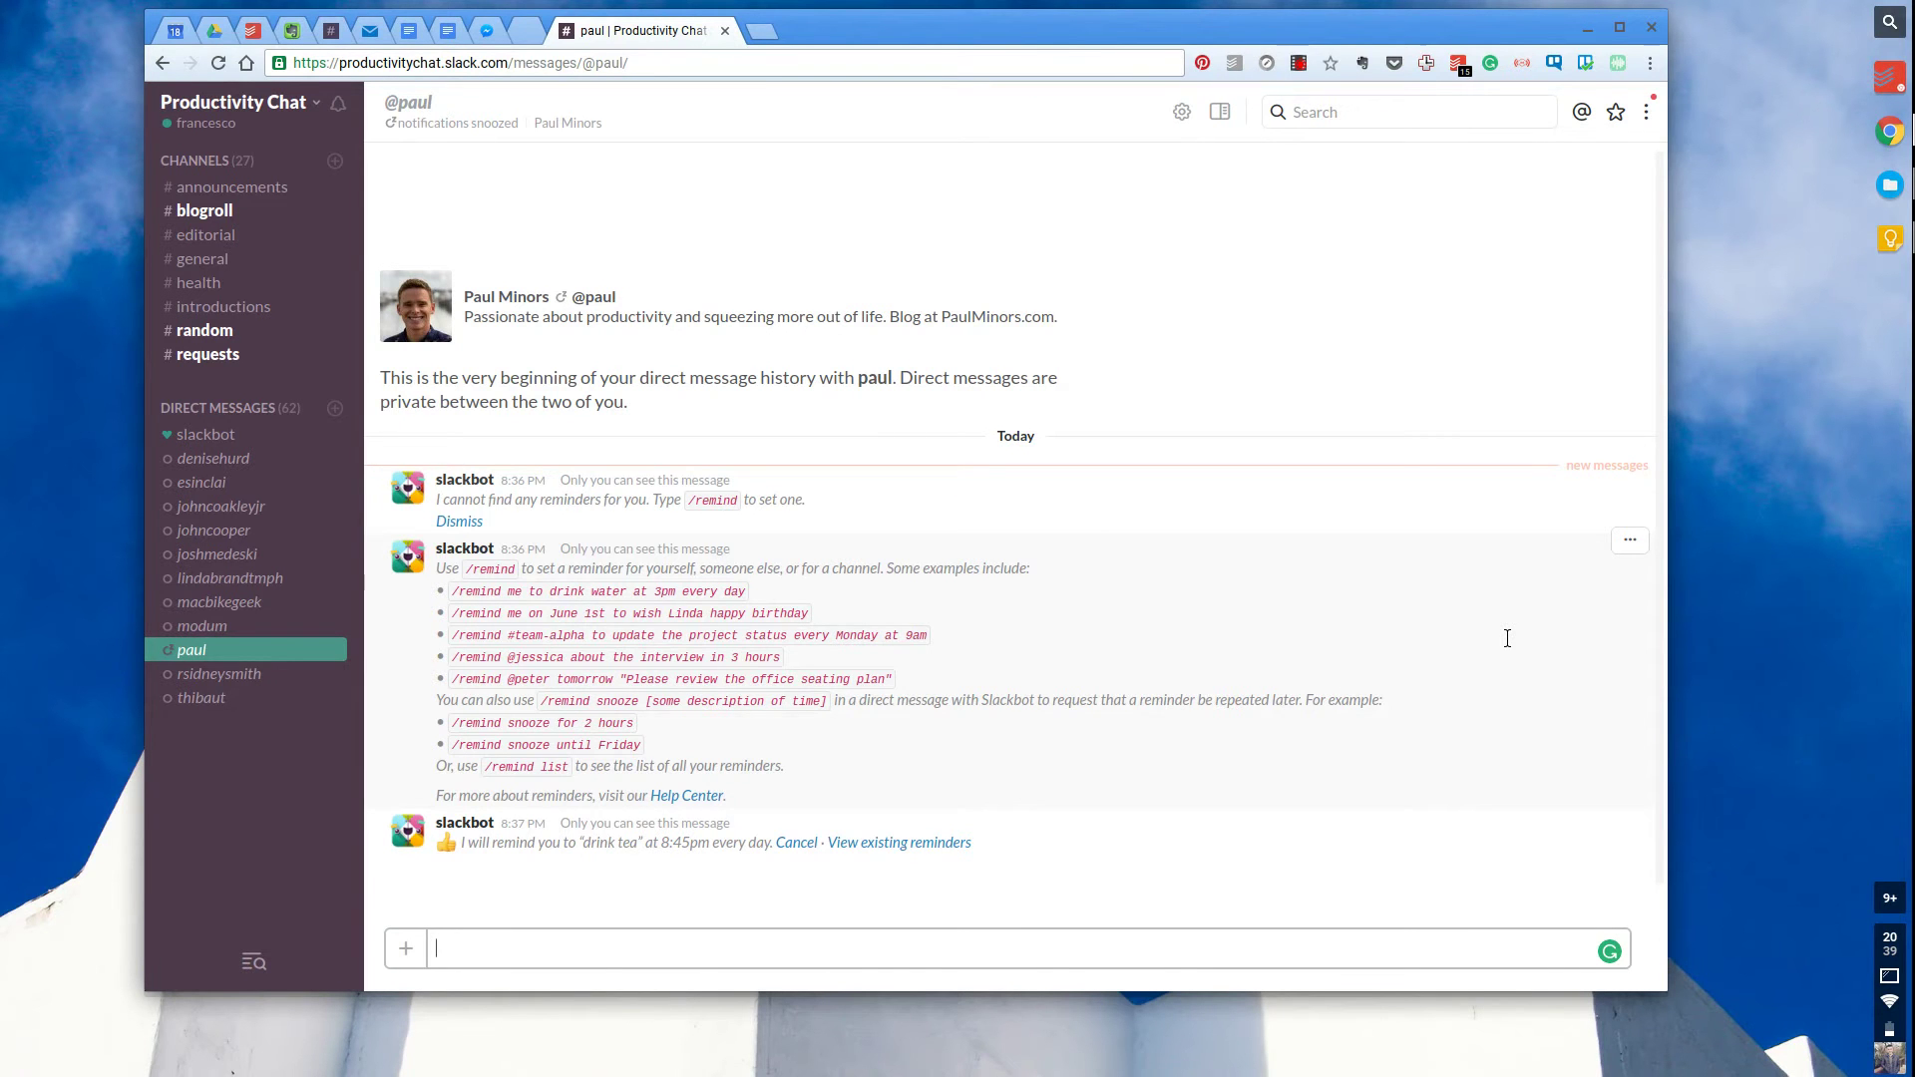
Use /remind to remind this conversation's contact tomorrow at 10am to go to the presenter's YouTube channel, and view the existing reminders.
{"action": "type", "text": "/r"}
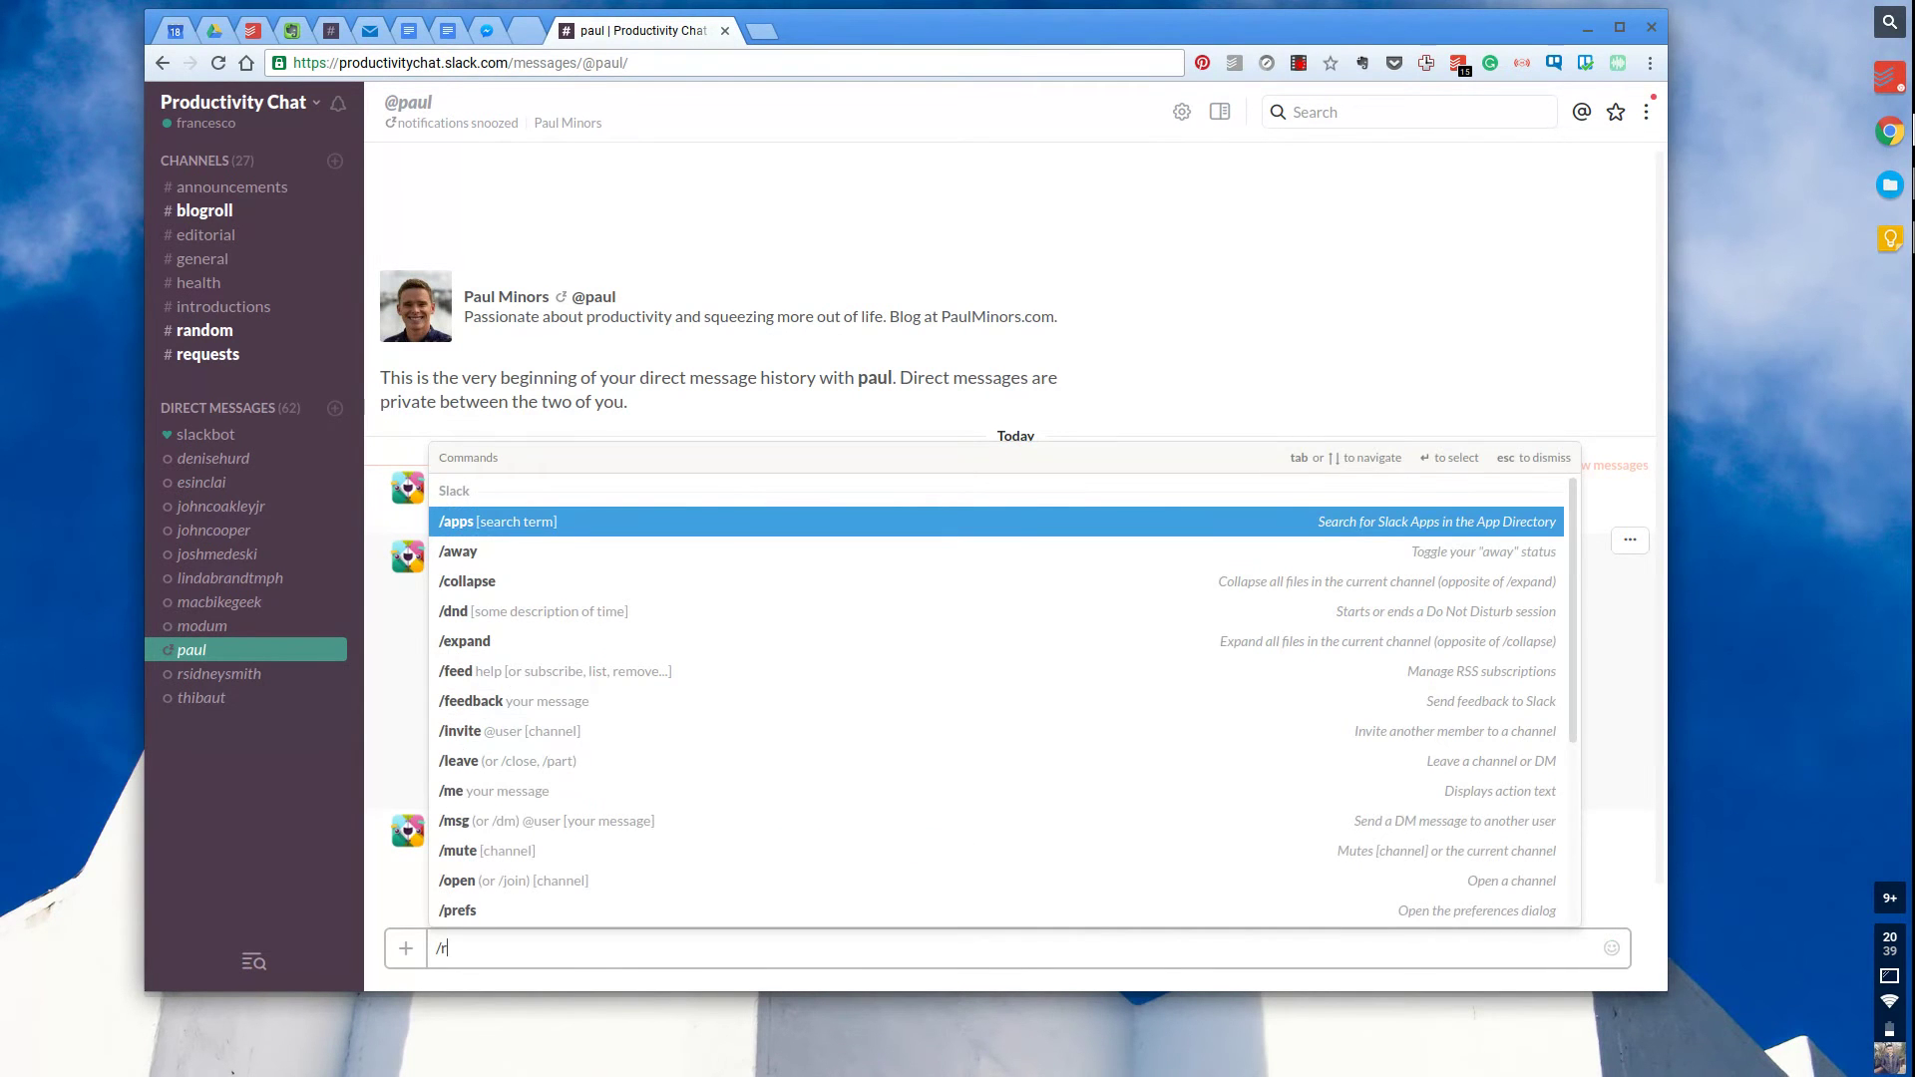
{"action": "type", "text": "emind"}
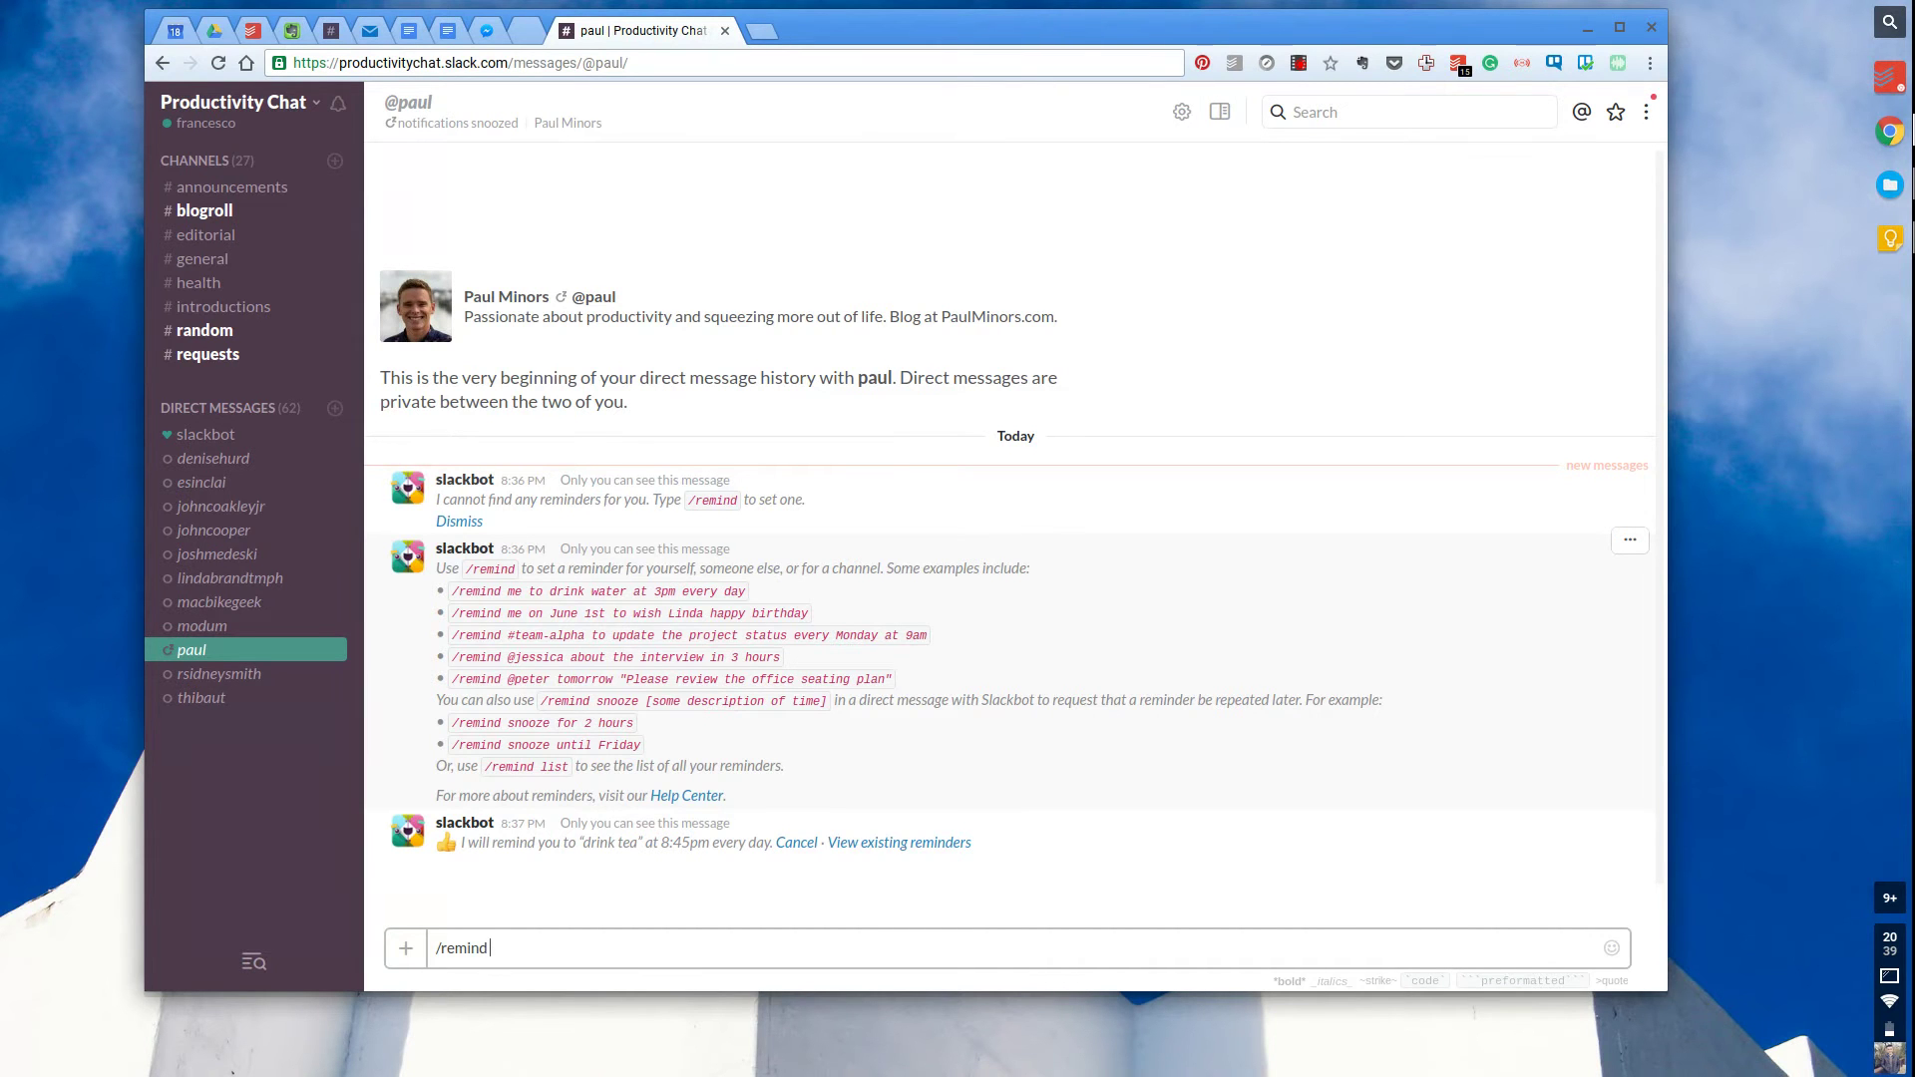
{"action": "type", "text": "@paul tomorrow at 10am to go to "}
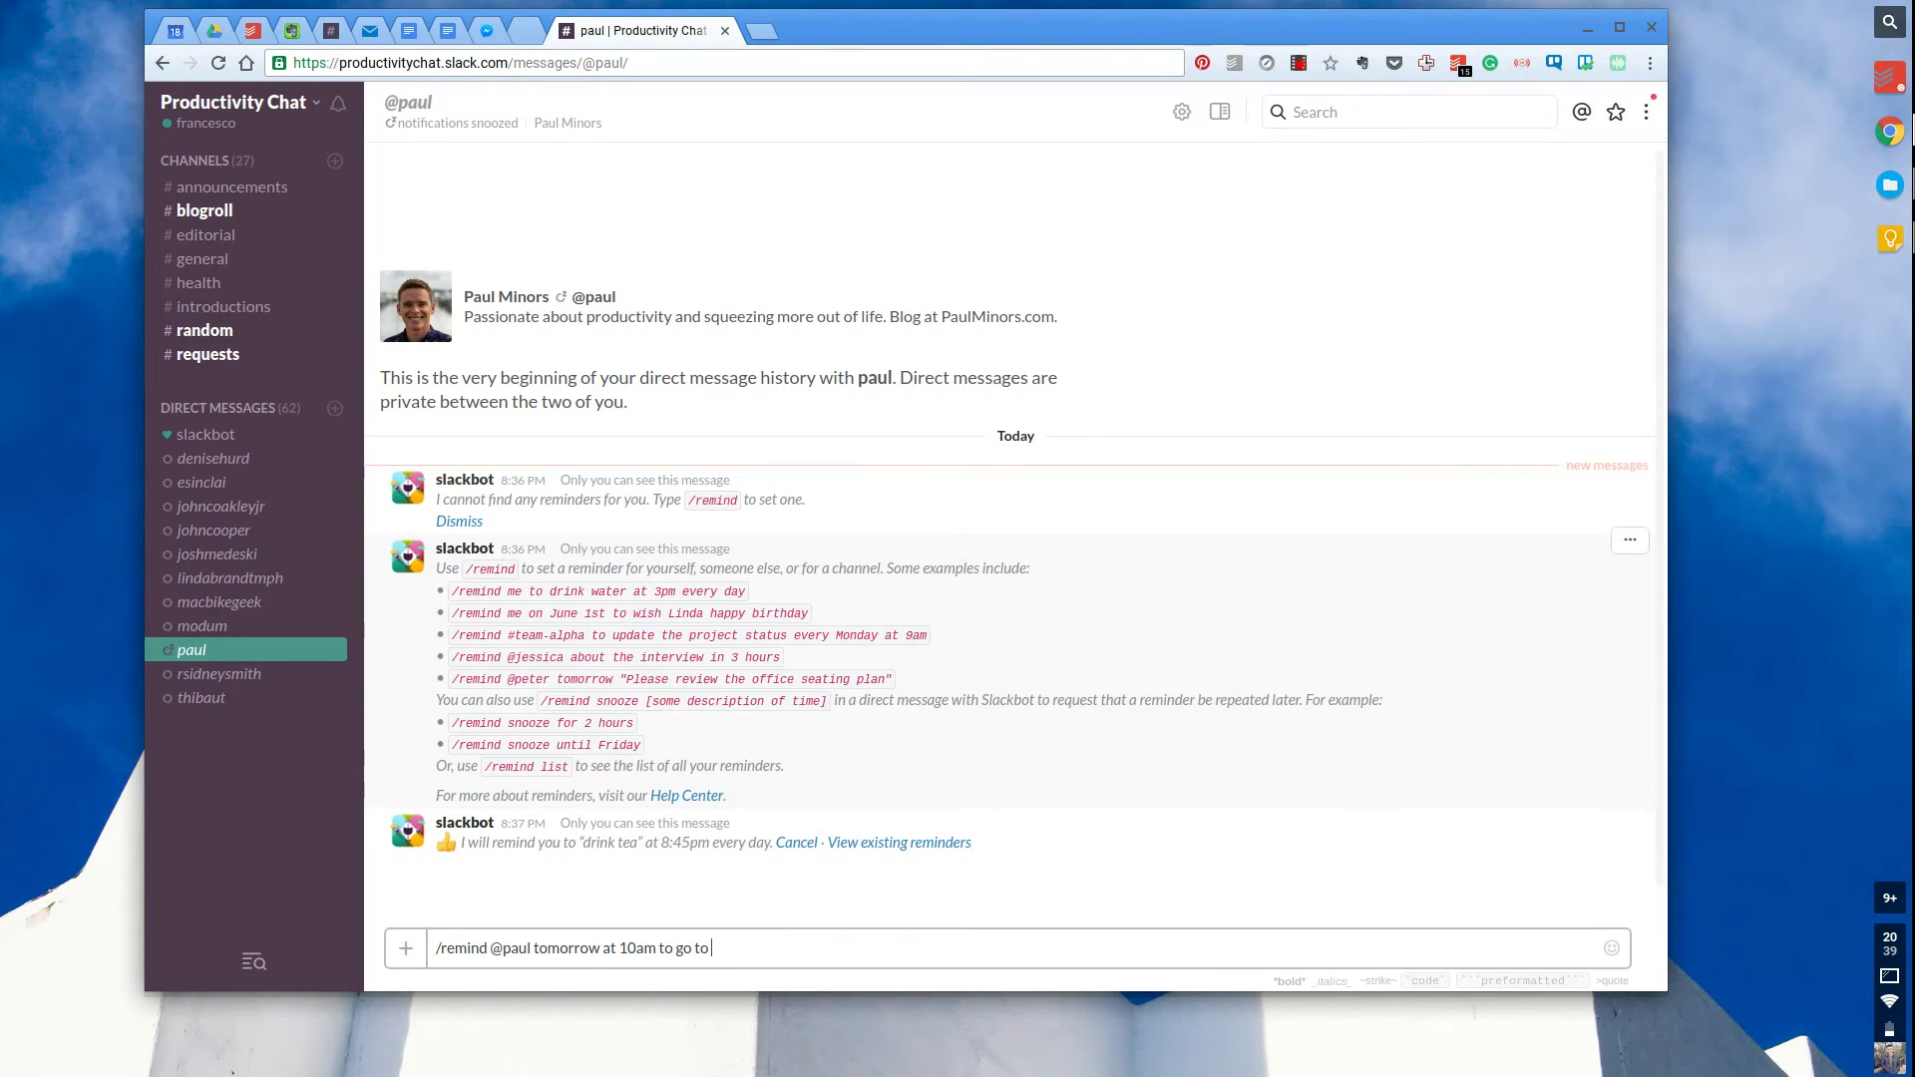
{"action": "type", "text": "Francesco's YouTube channel"}
{"action": "key", "text": "Return"}
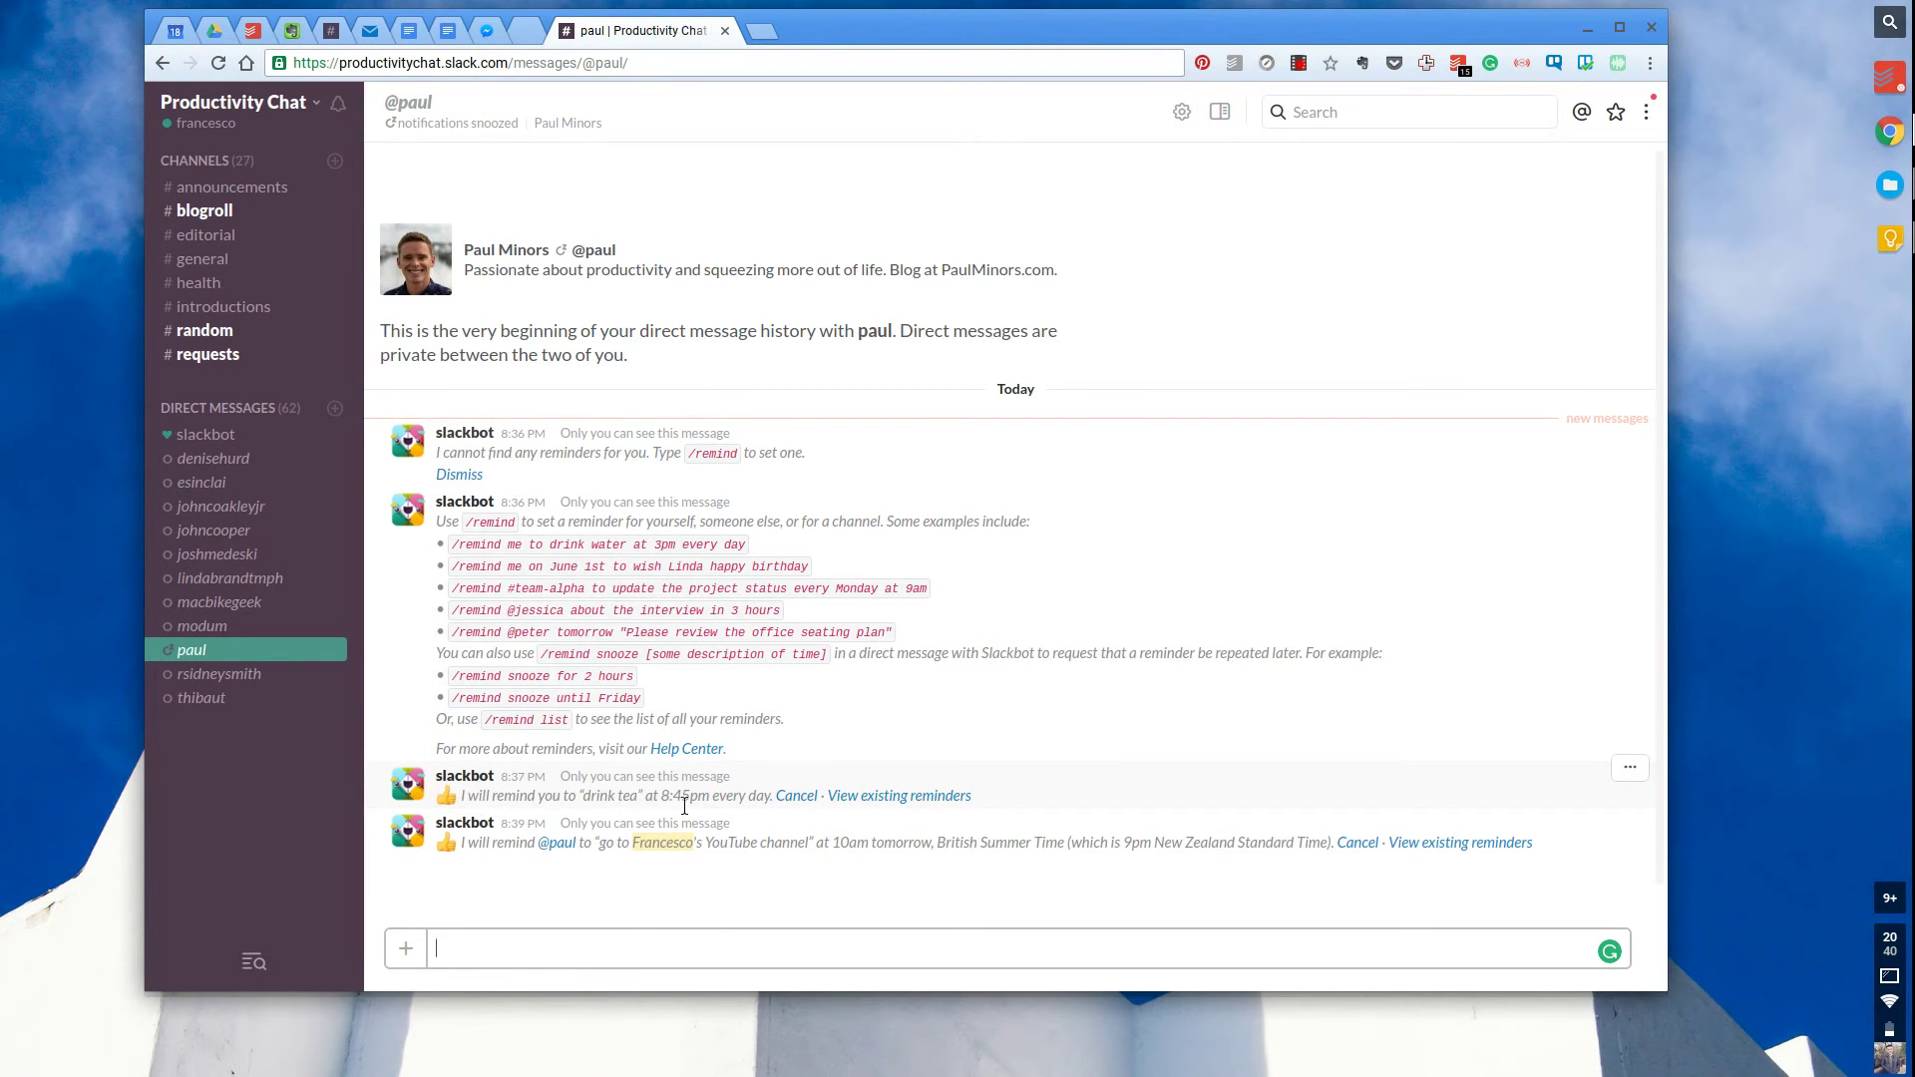
{"action": "left_click", "coordinate": [871, 799]}
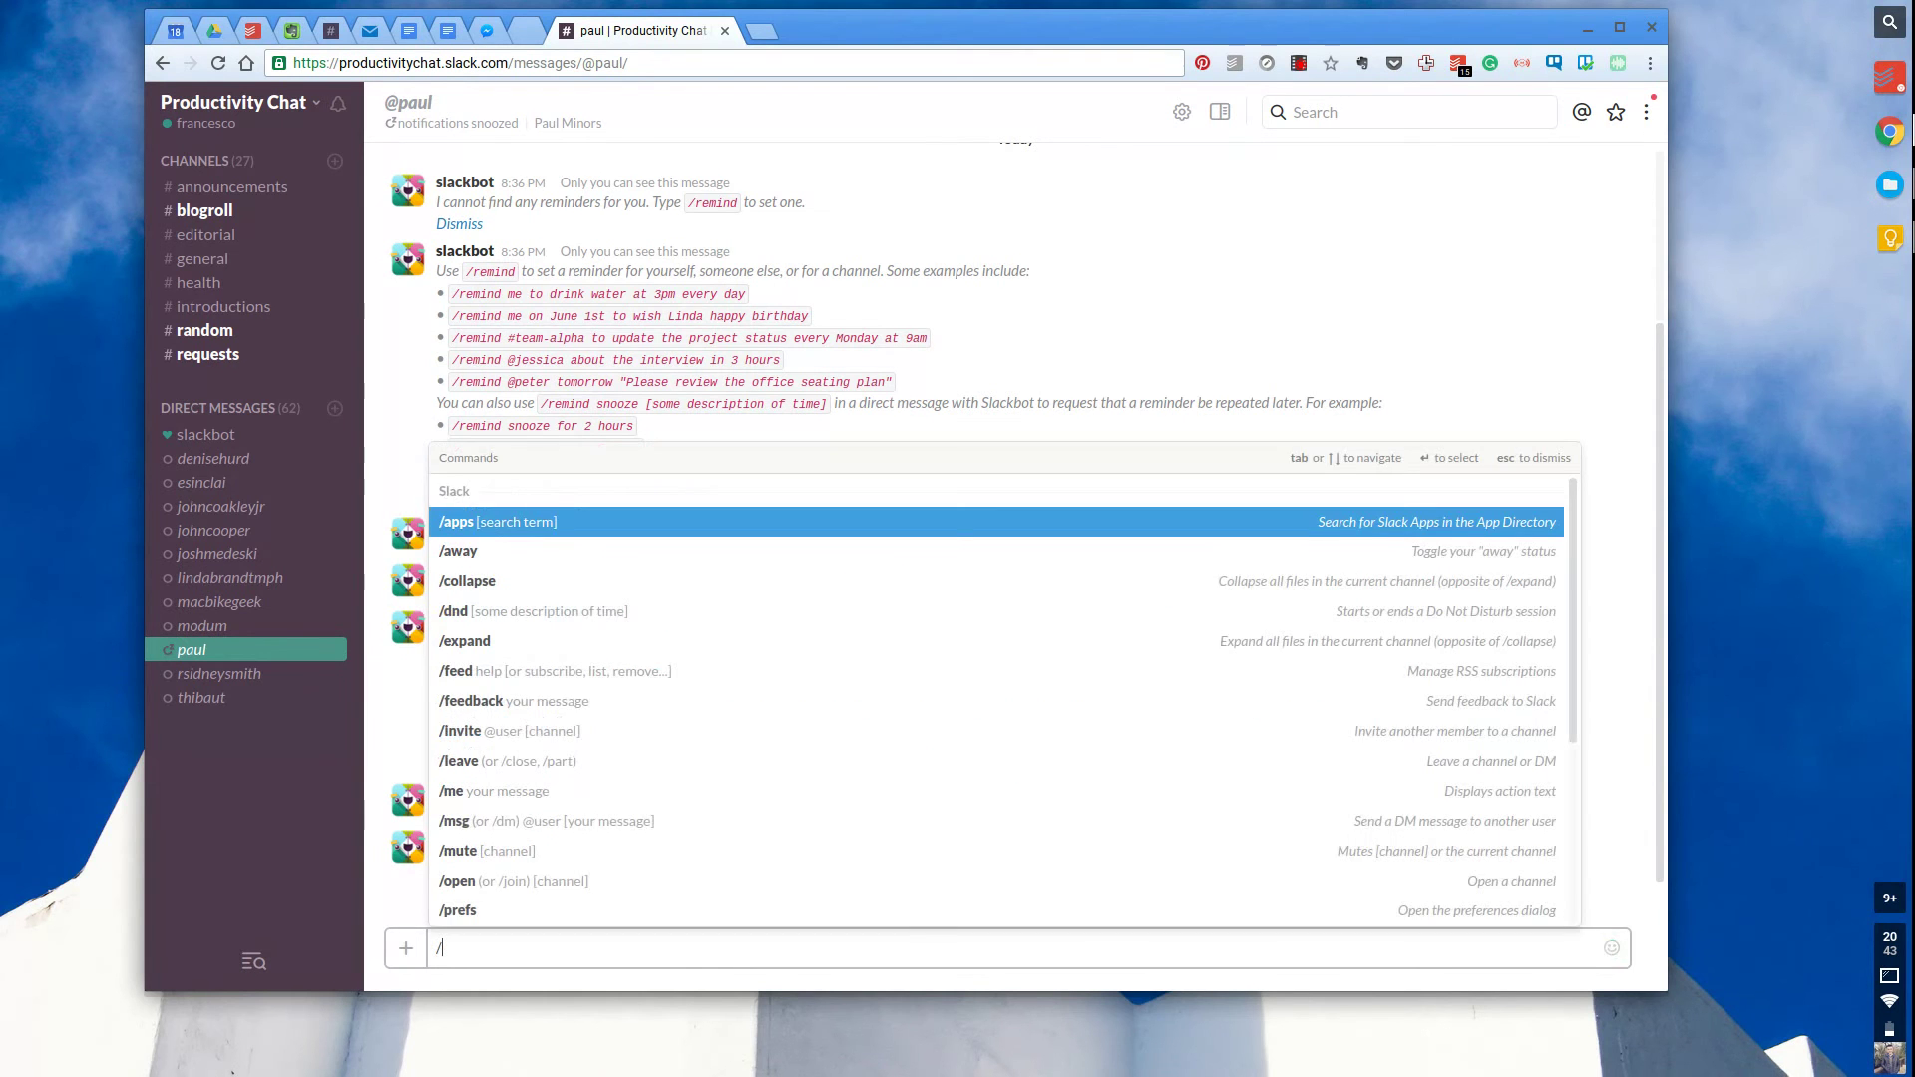
Show all reminders with the /remind list command and dismiss the resulting list.
{"action": "type", "text": "redmin"}
{"action": "key", "text": "BackSpace"}
{"action": "key", "text": "BackSpace"}
{"action": "key", "text": "BackSpace"}
{"action": "key", "text": "BackSpace"}
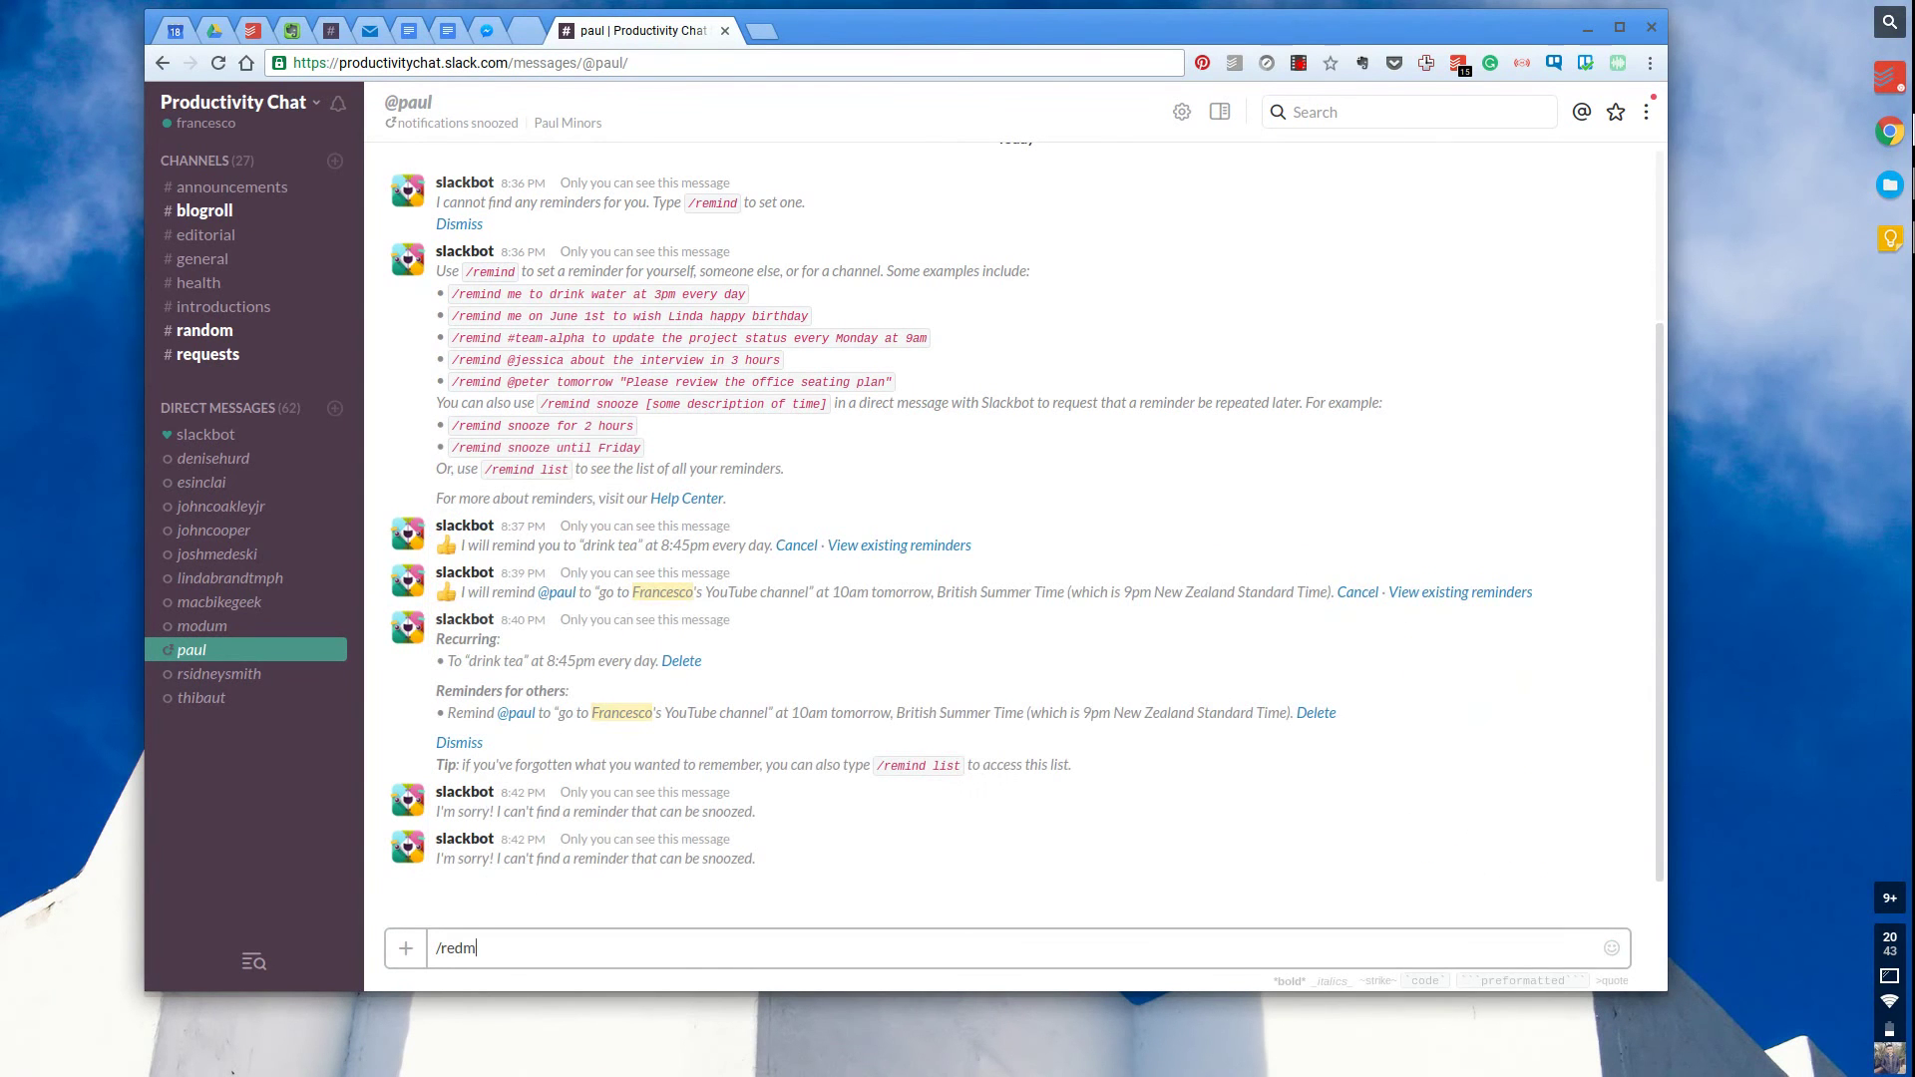
{"action": "type", "text": "ind"}
{"action": "key", "text": "BackSpace"}
{"action": "key", "text": "BackSpace"}
{"action": "key", "text": "BackSpace"}
{"action": "type", "text": "mind list"}
{"action": "key", "text": "Return"}
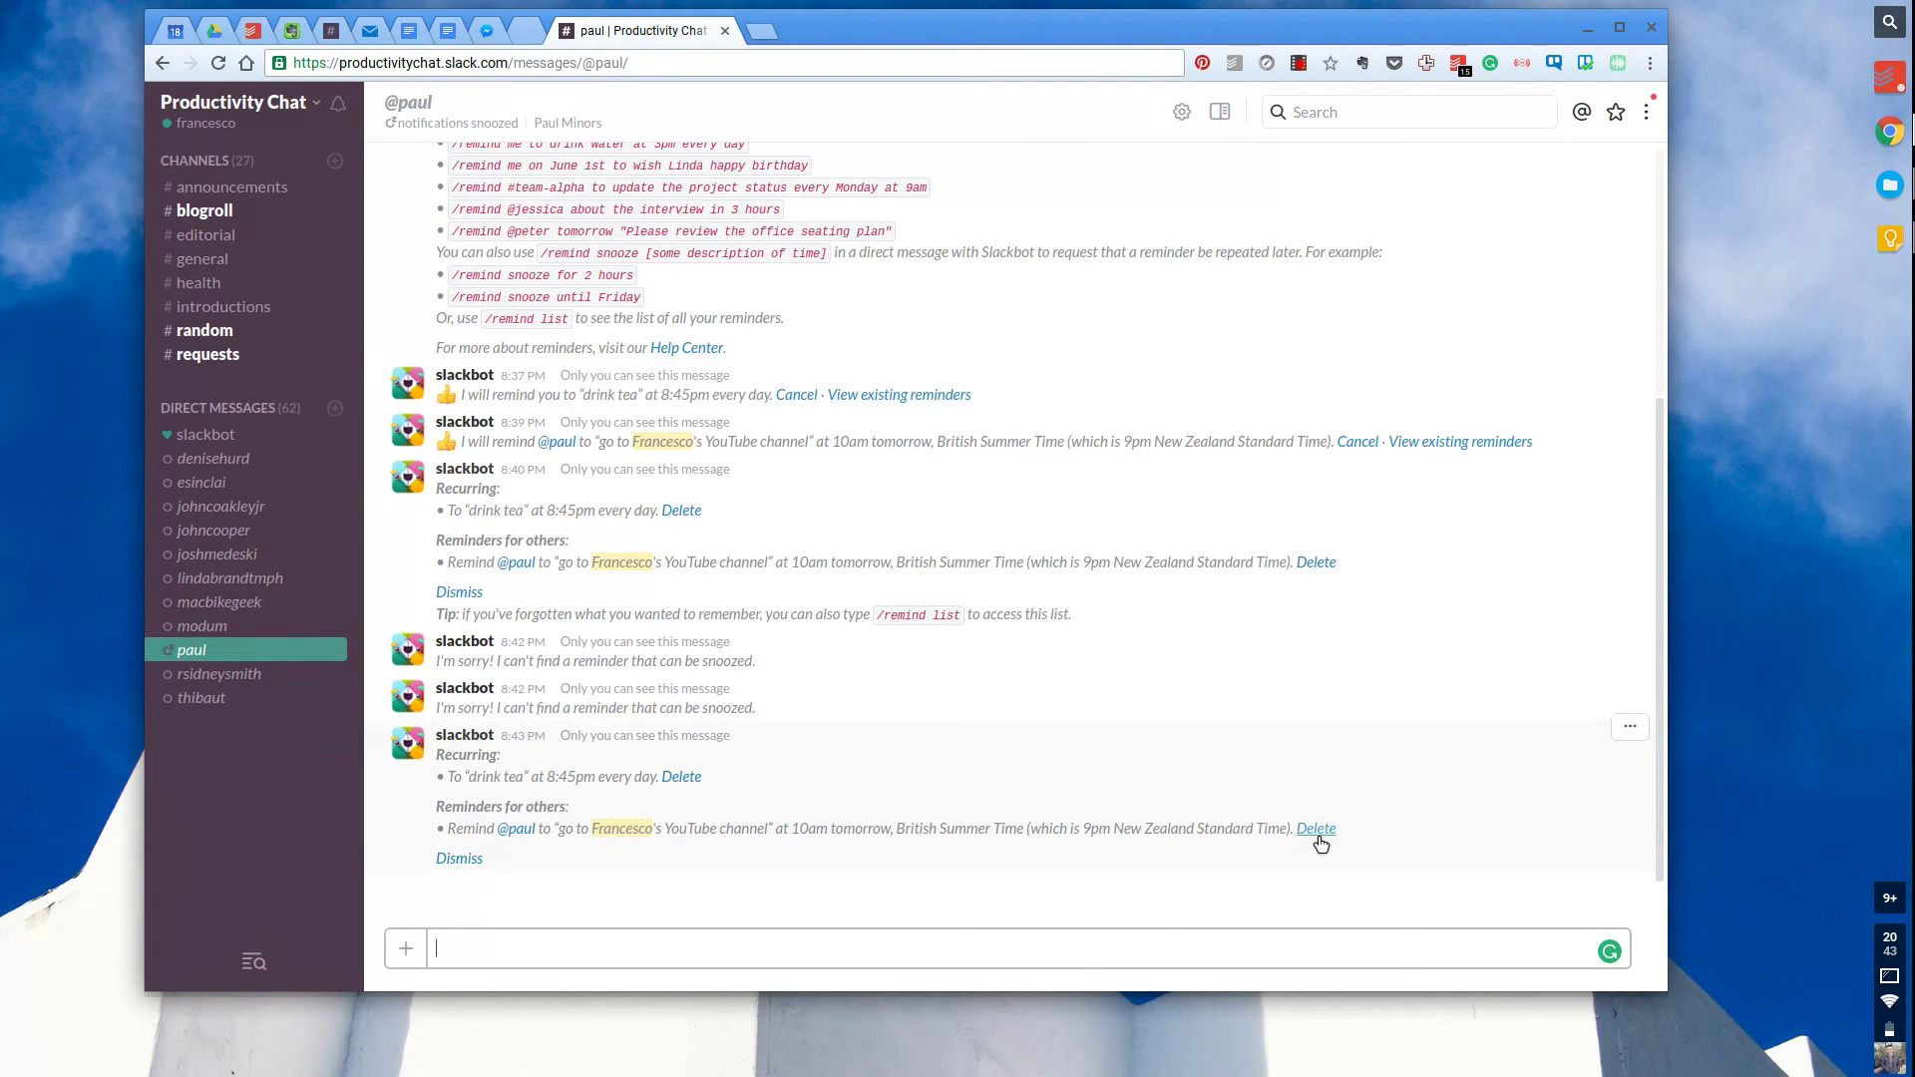
{"action": "left_click", "coordinate": [459, 859]}
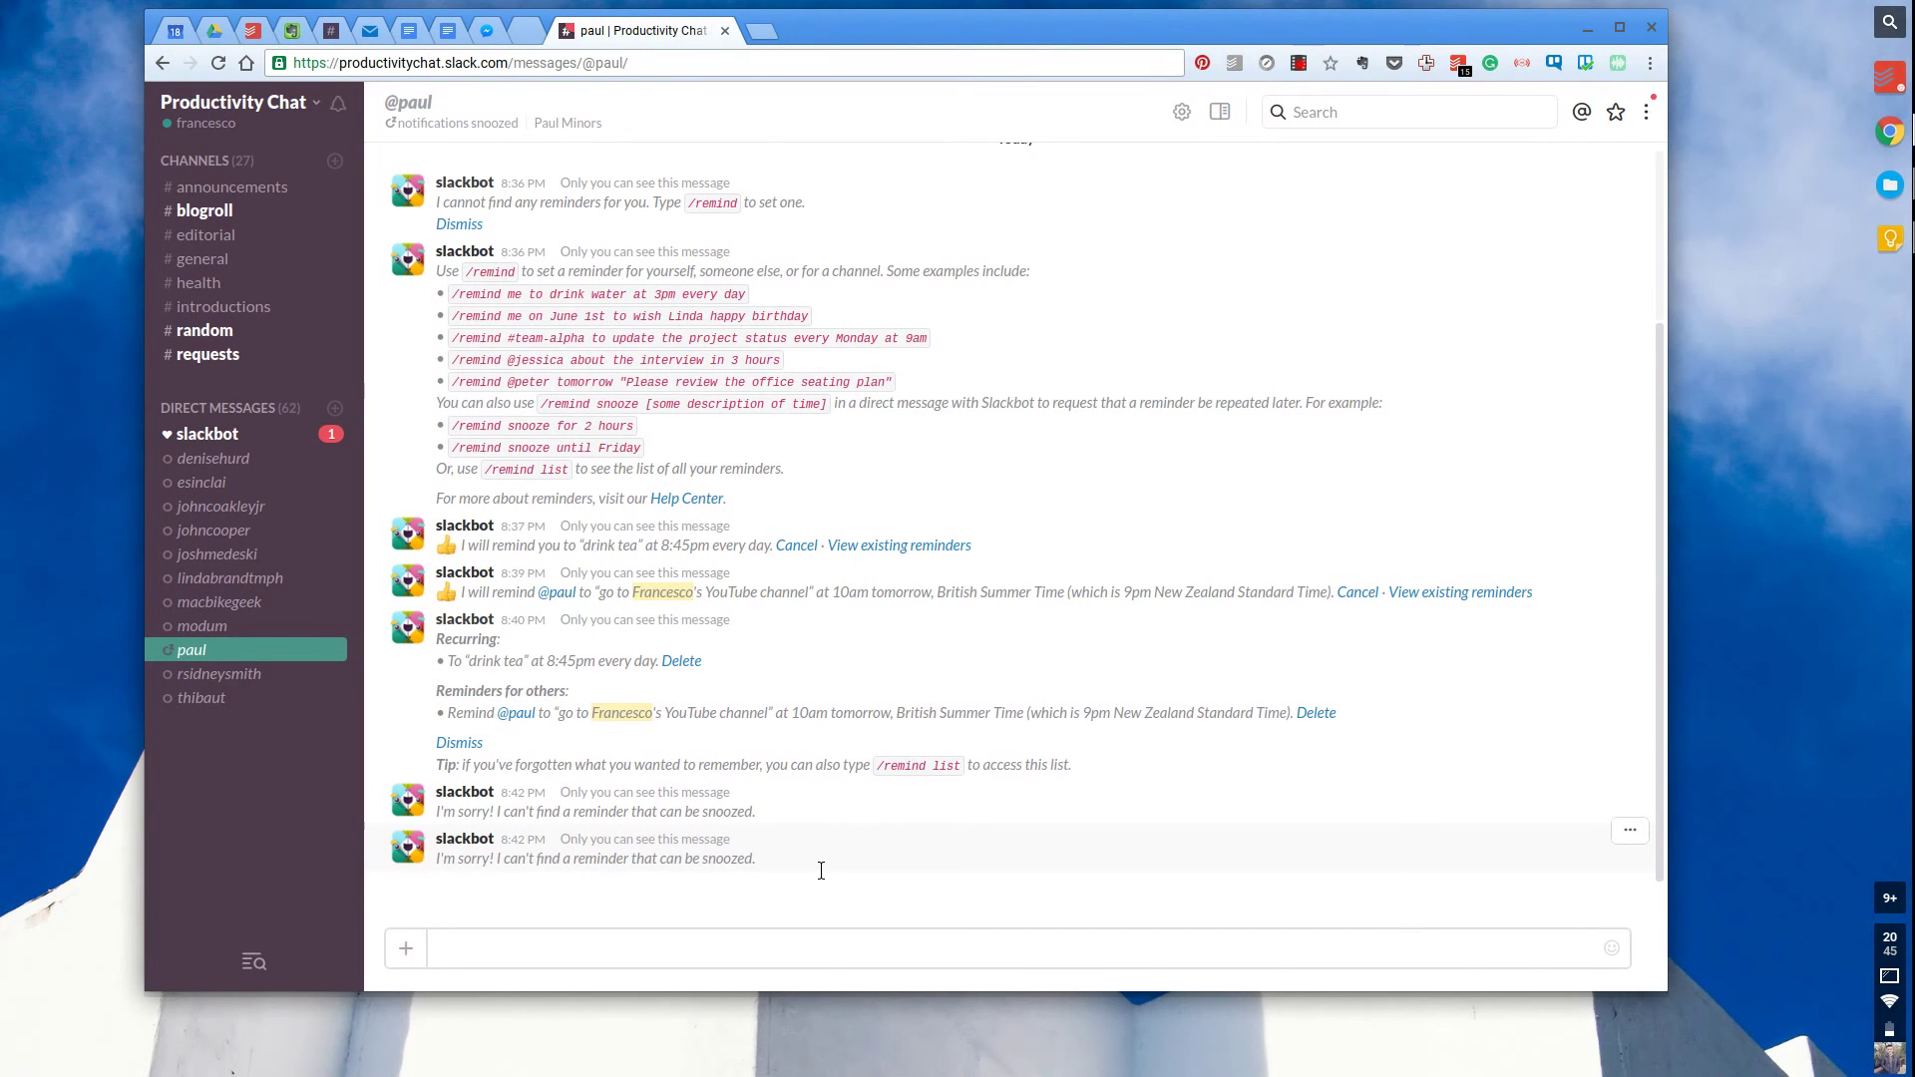
Check the "drink tea" reminder in the slackbot conversation and the "Only you can see this message" note in the previous direct message.
{"action": "left_click", "coordinate": [269, 445]}
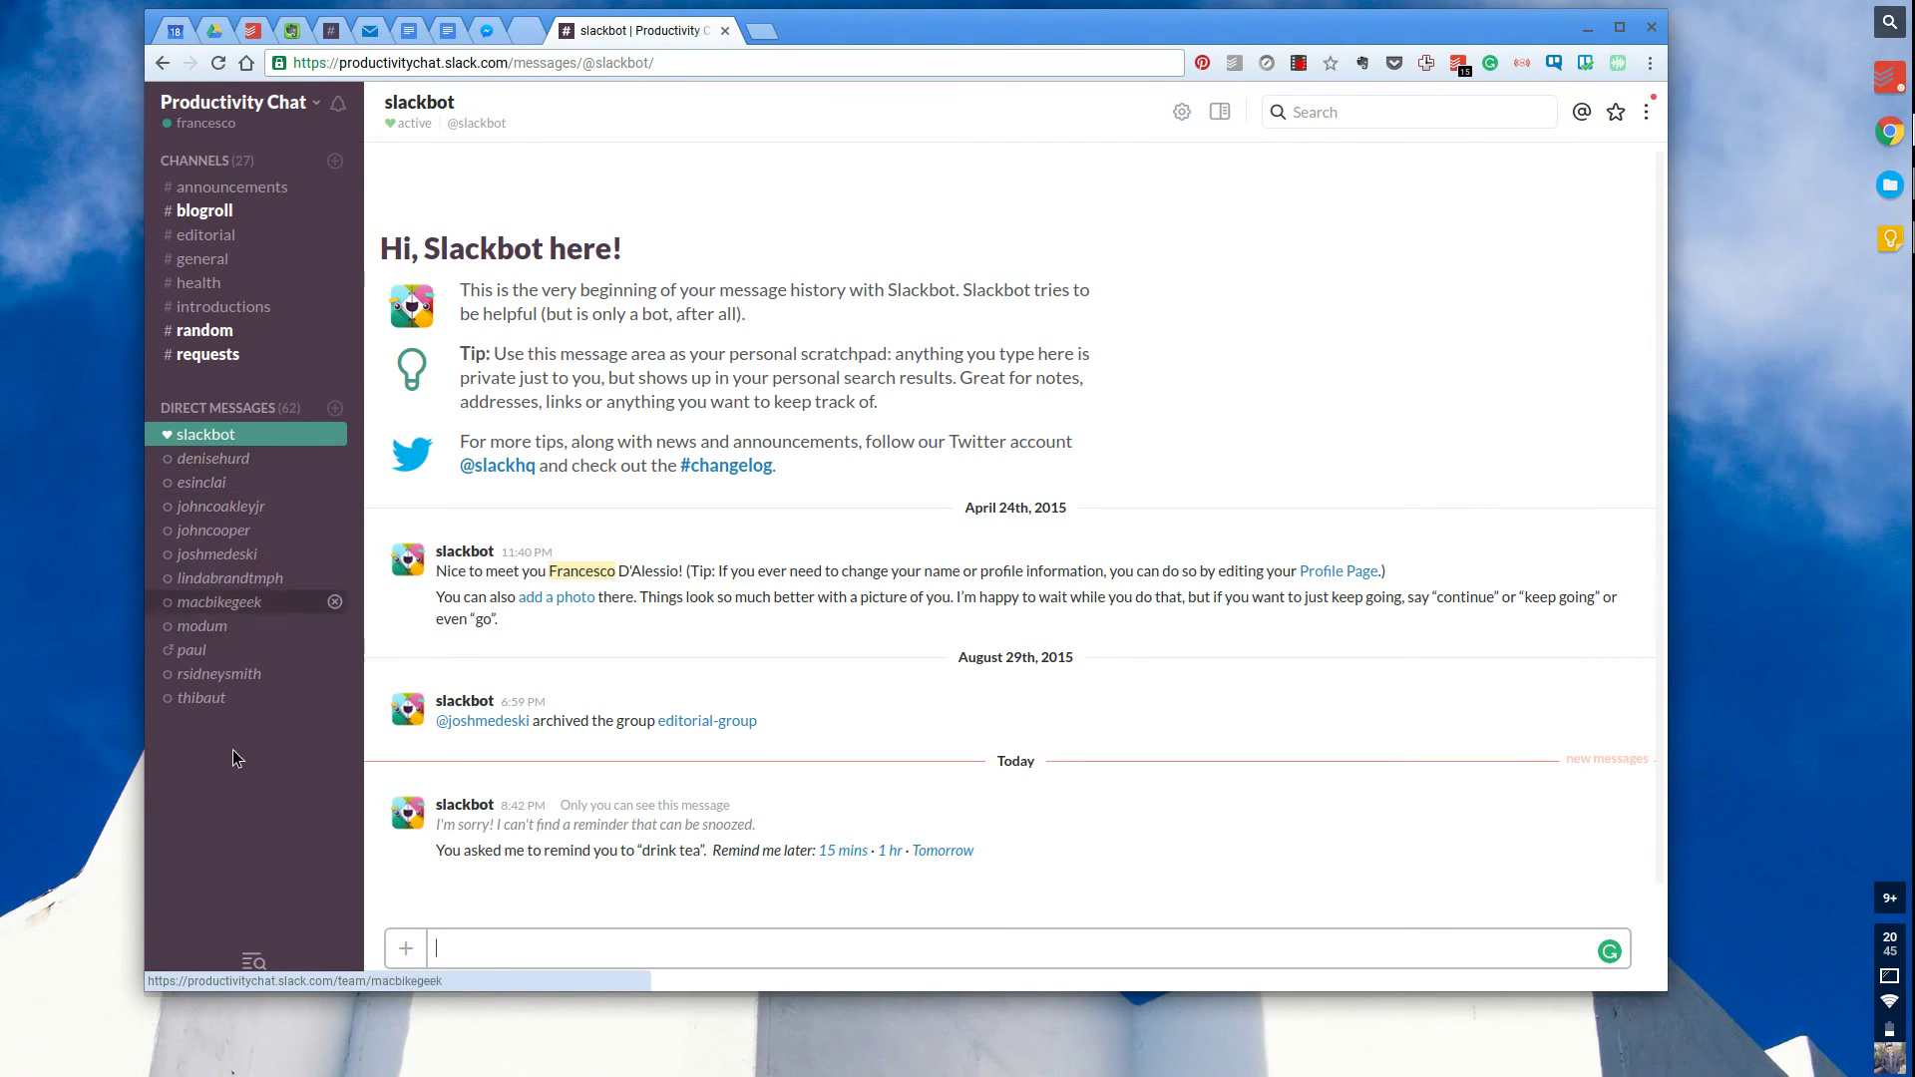
{"action": "left_click", "coordinate": [219, 649]}
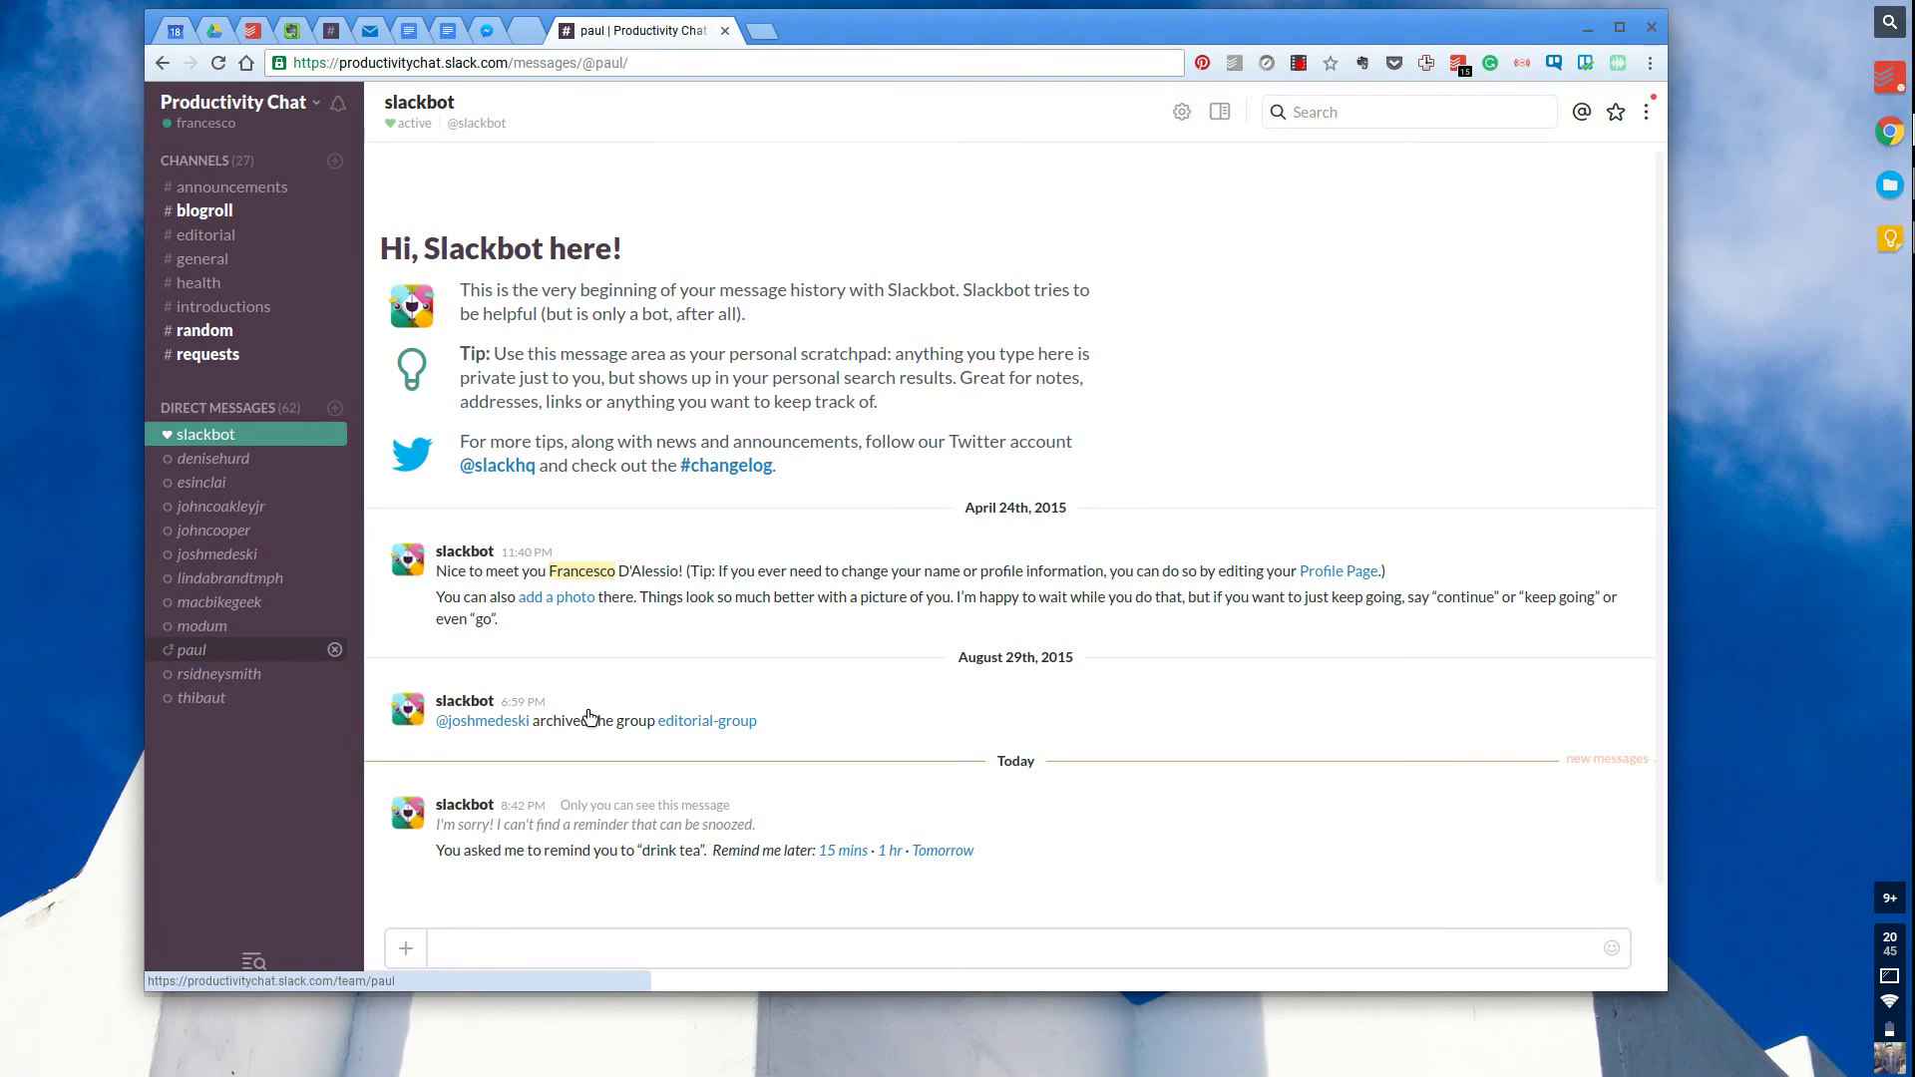
{"action": "scroll", "coordinate": [673, 666], "scroll_direction": "up", "scroll_amount": 3}
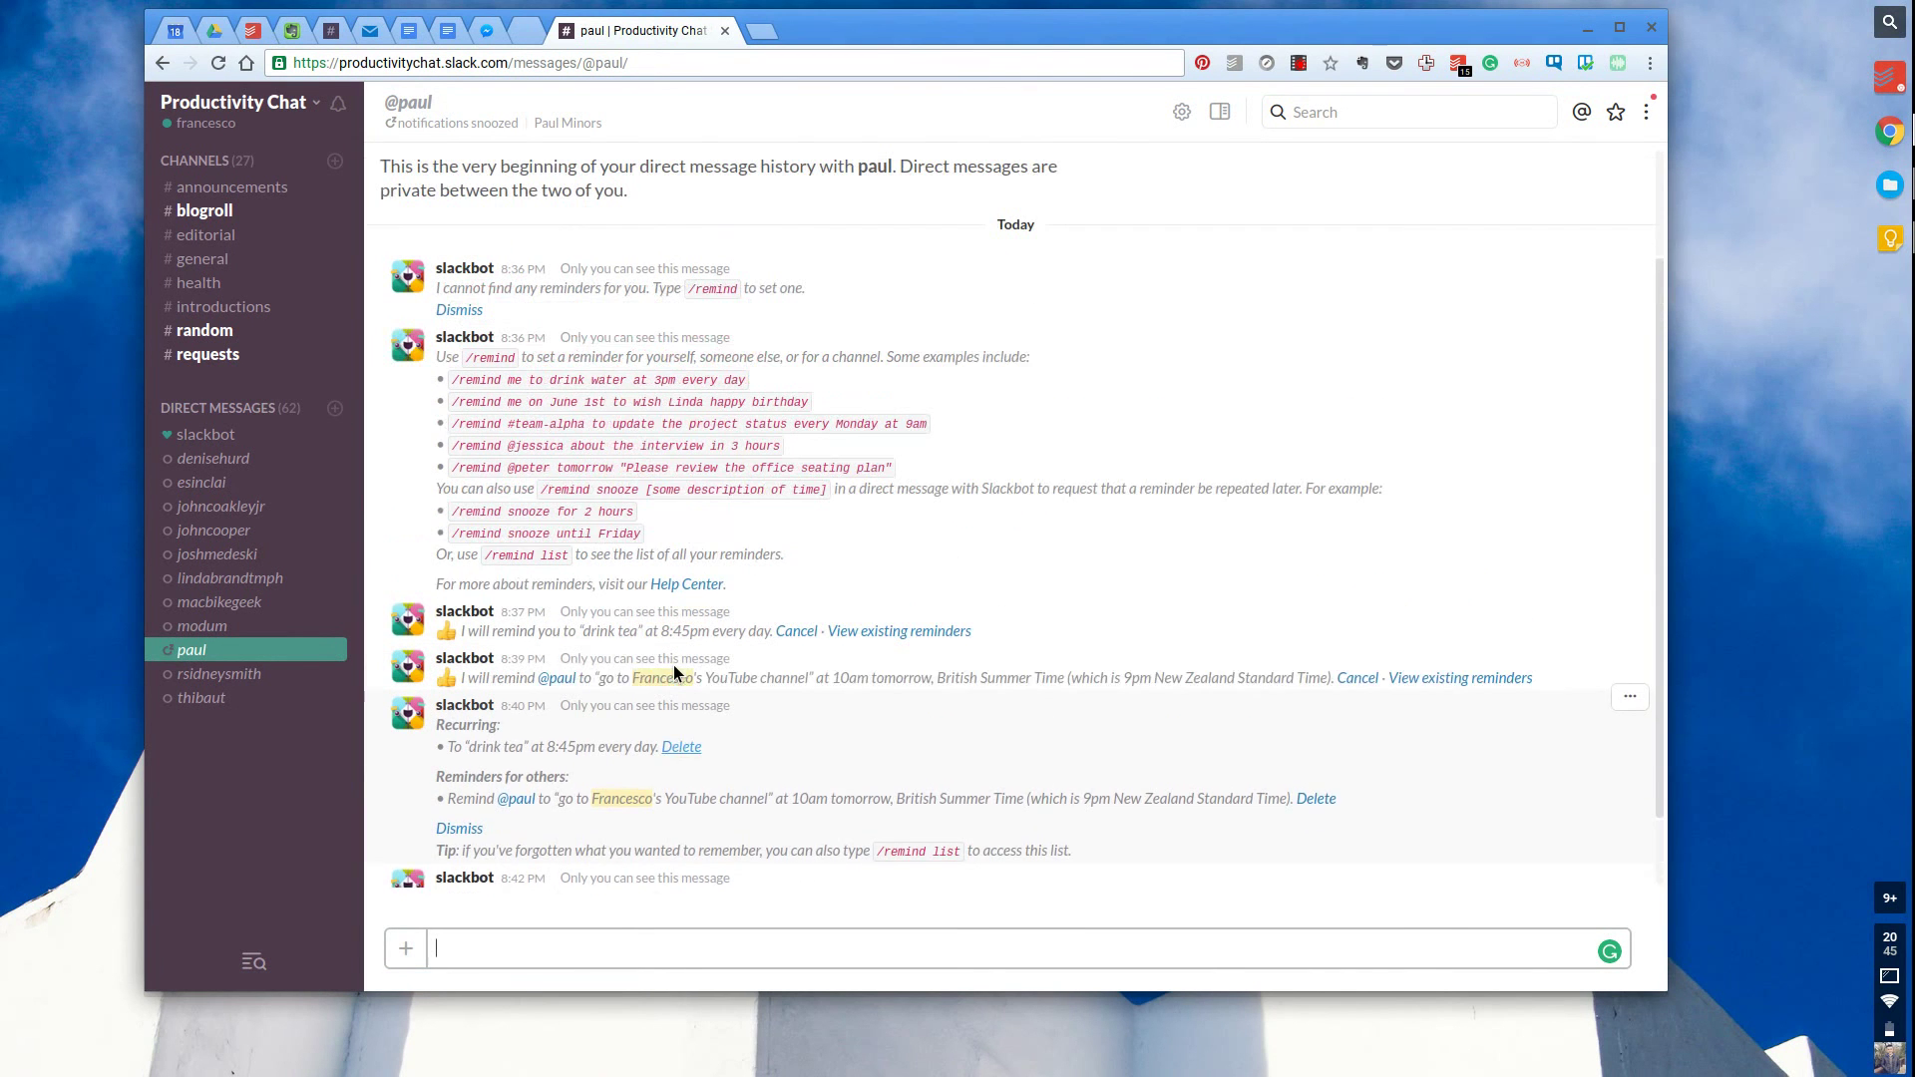
{"action": "left_click_drag", "start_coordinate": [556, 329], "coordinate": [735, 349]}
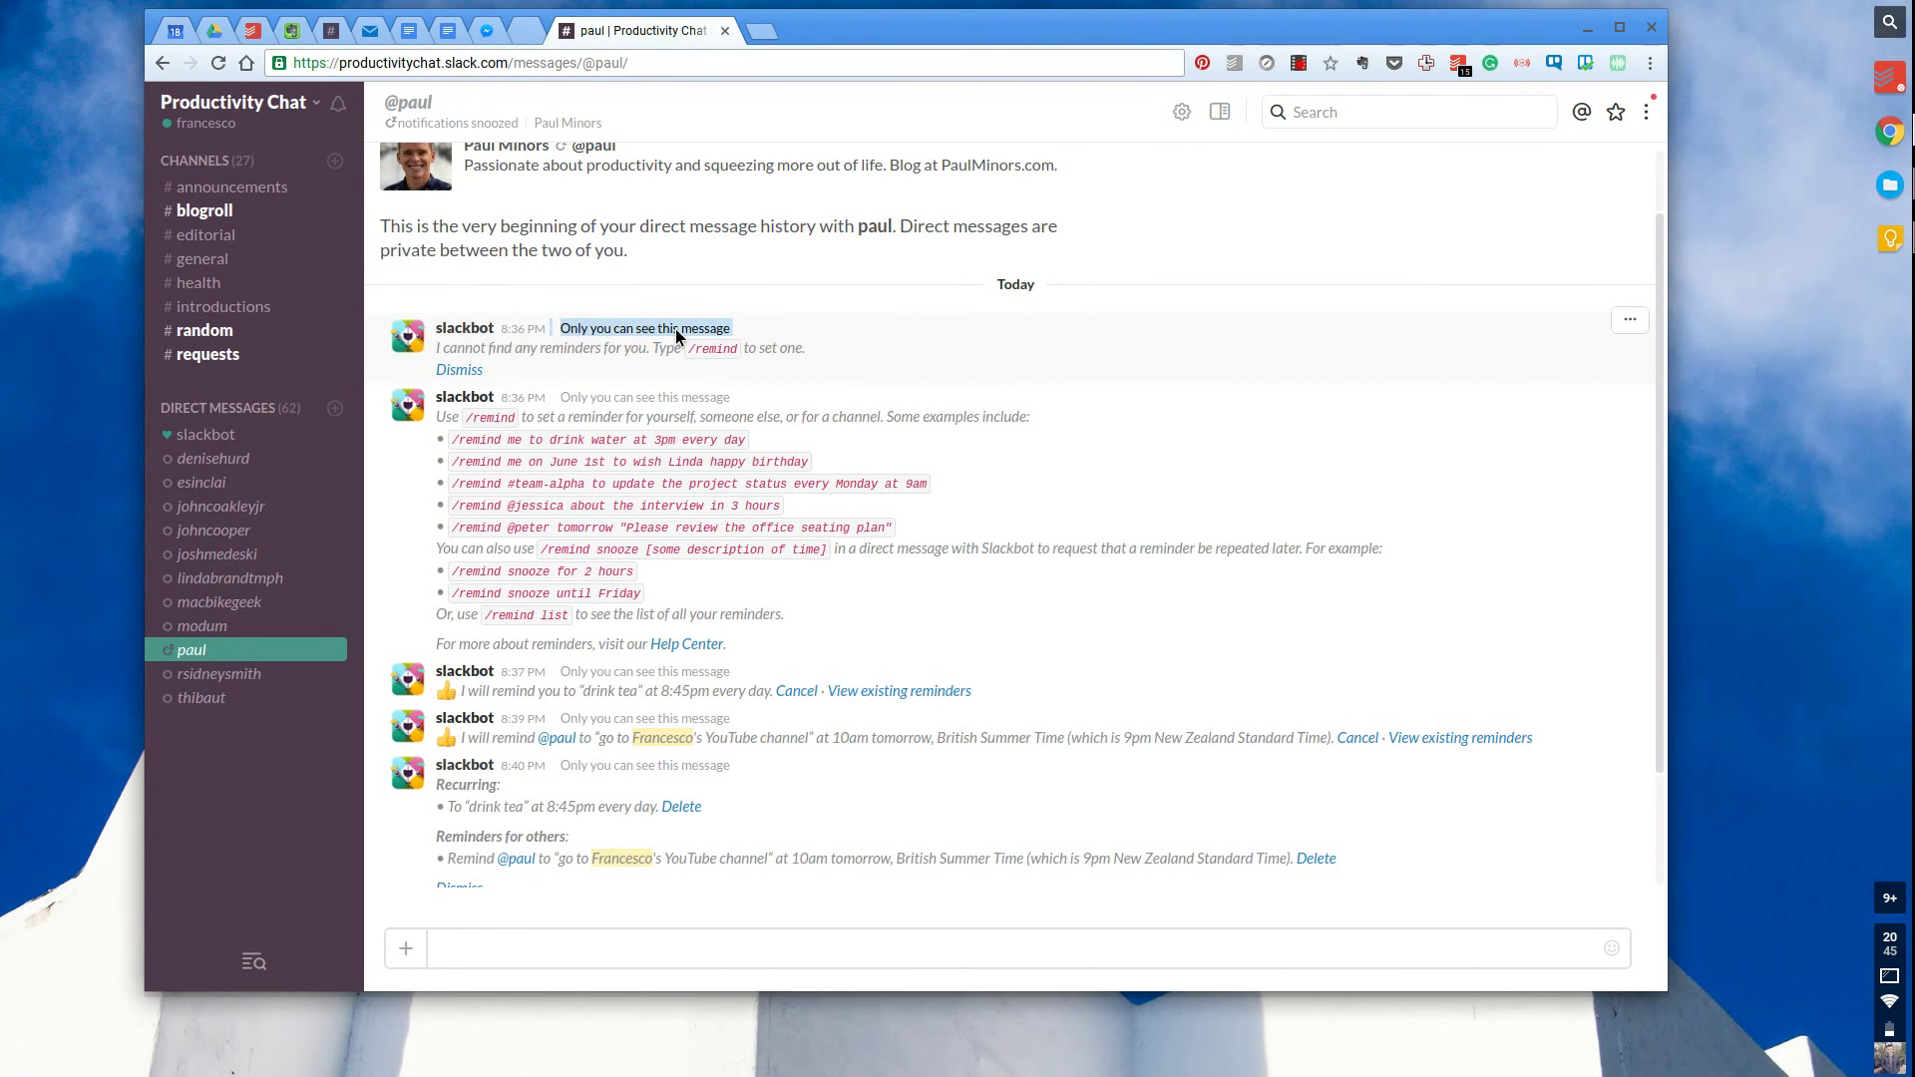
Browse the available slash commands from the message box, previewing /collapse and /feedback, and clear the entered text.
{"action": "left_click", "coordinate": [479, 963]}
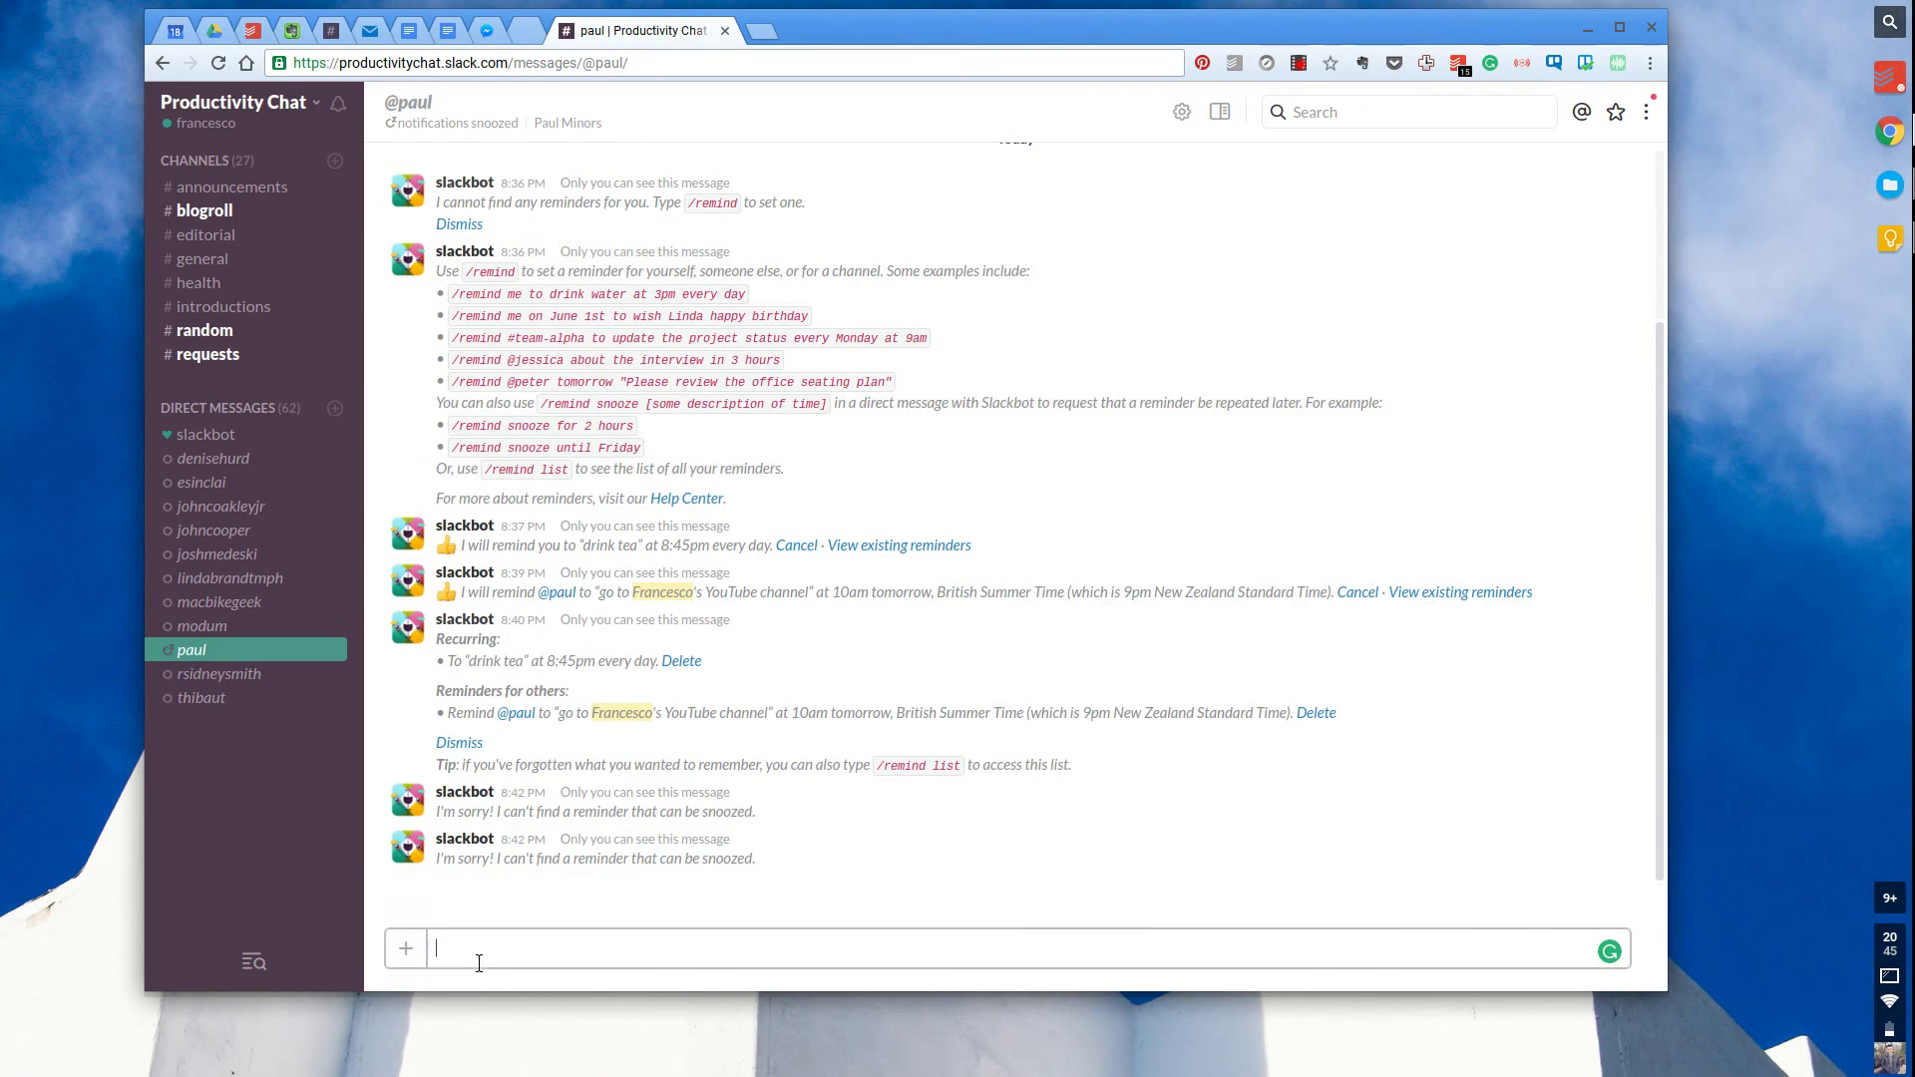
{"action": "type", "text": "/"}
{"action": "left_click", "coordinate": [555, 591]}
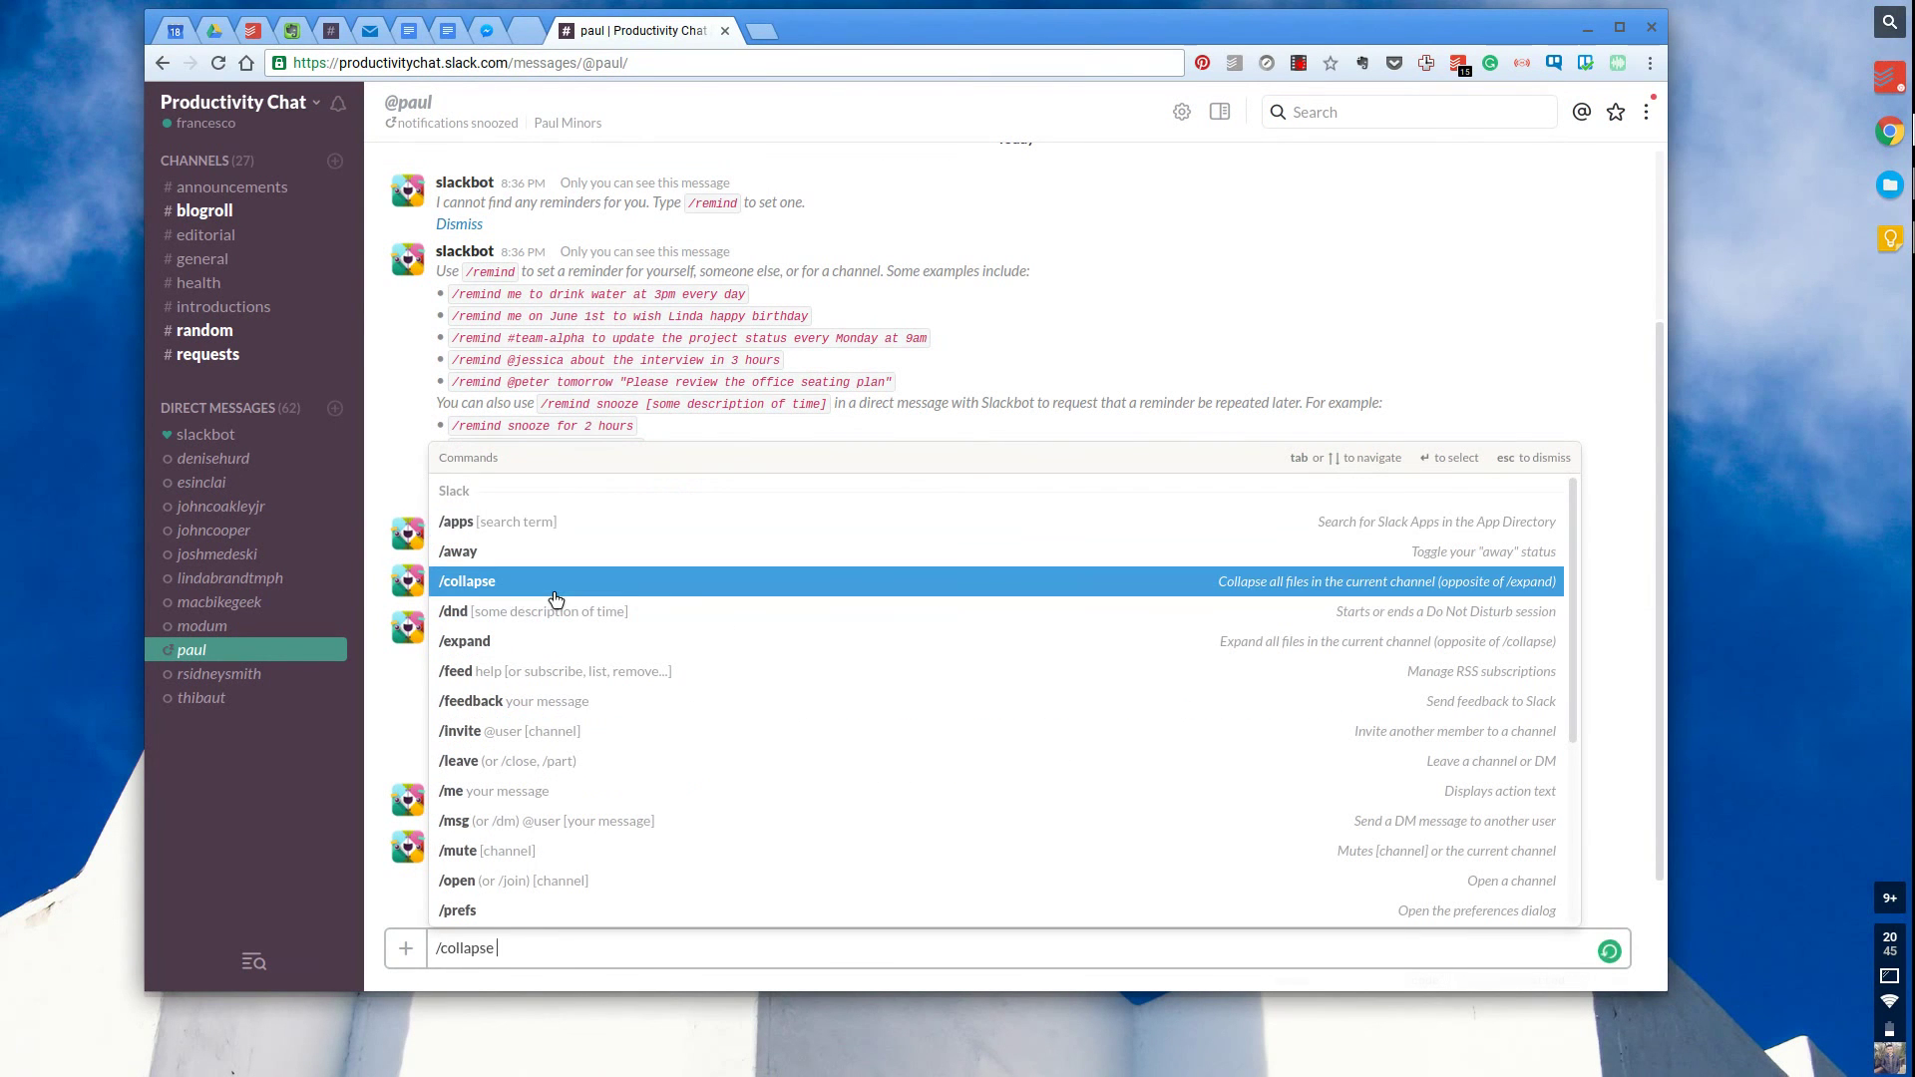
{"action": "left_click", "coordinate": [632, 716]}
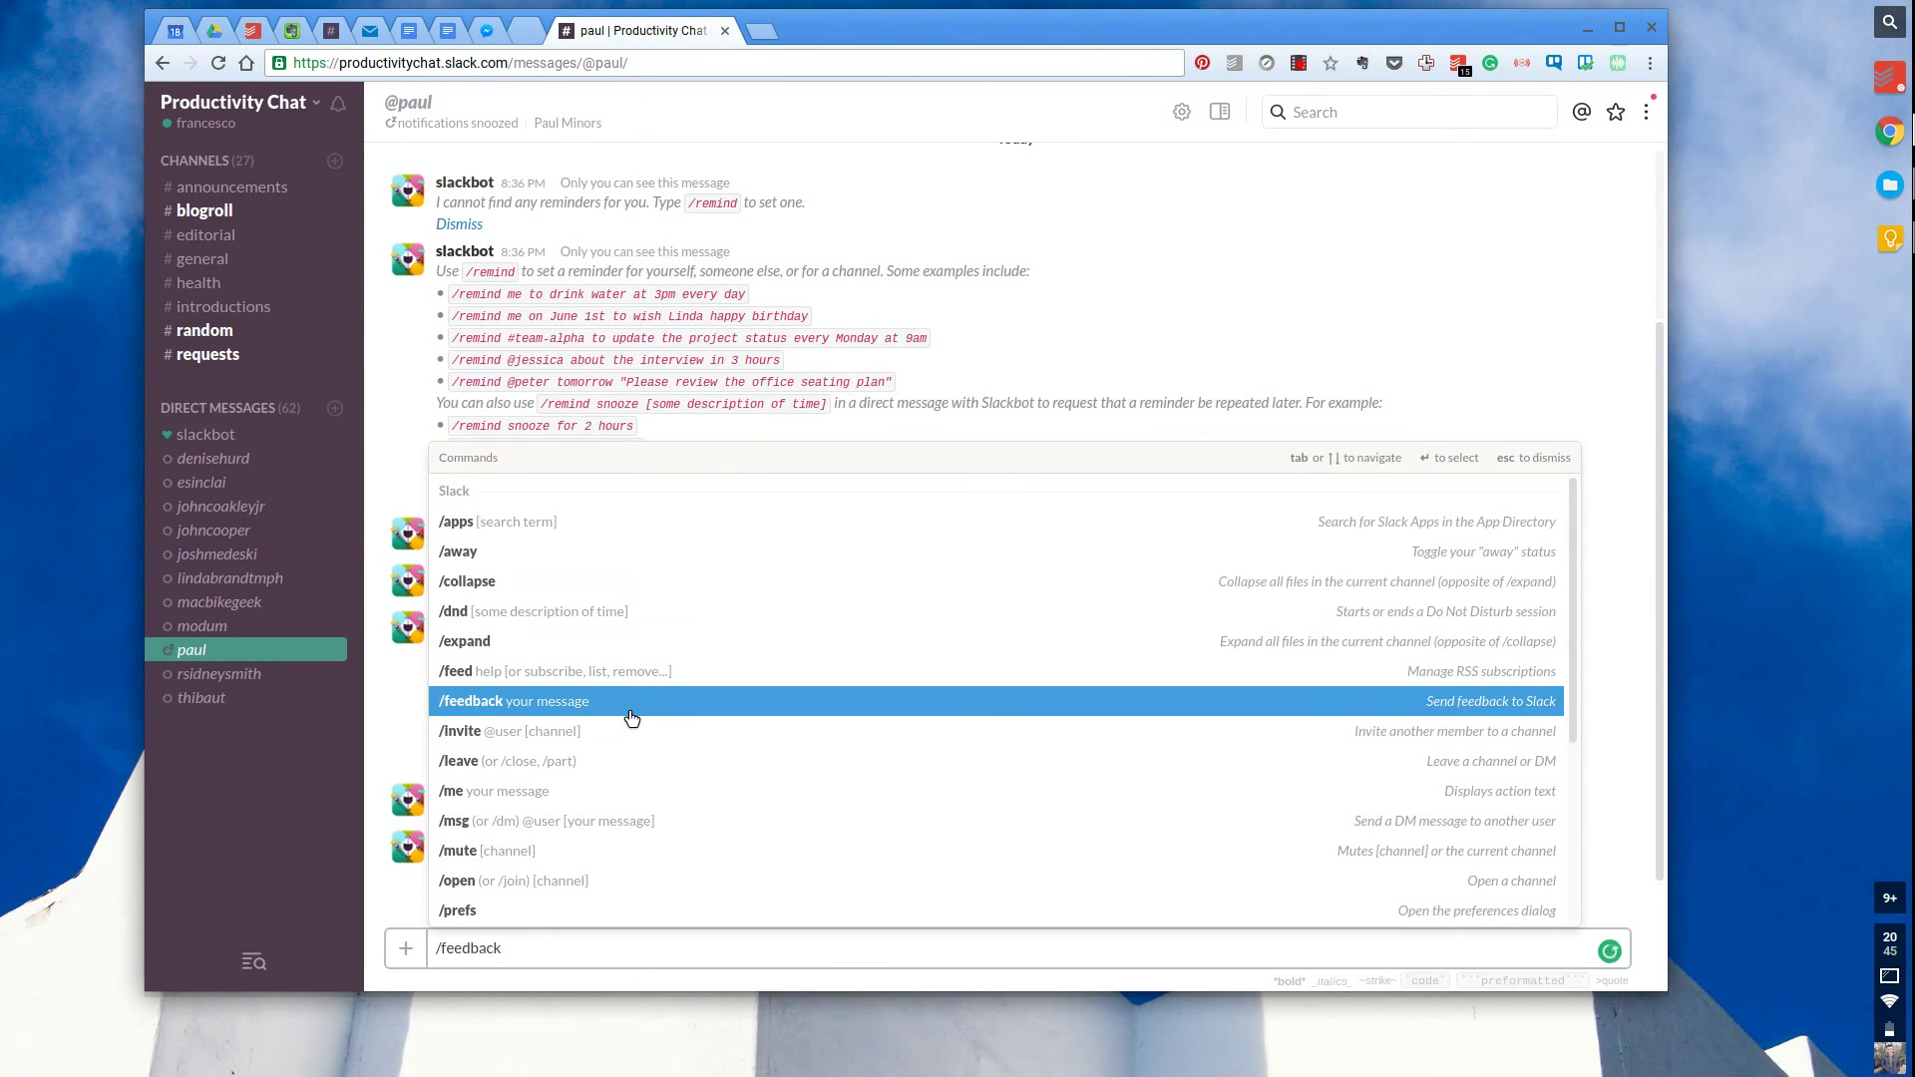
{"action": "key", "text": "BackSpace"}
{"action": "key", "text": "BackSpace"}
{"action": "key", "text": "BackSpace"}
{"action": "key", "text": "BackSpace"}
{"action": "key", "text": "BackSpace"}
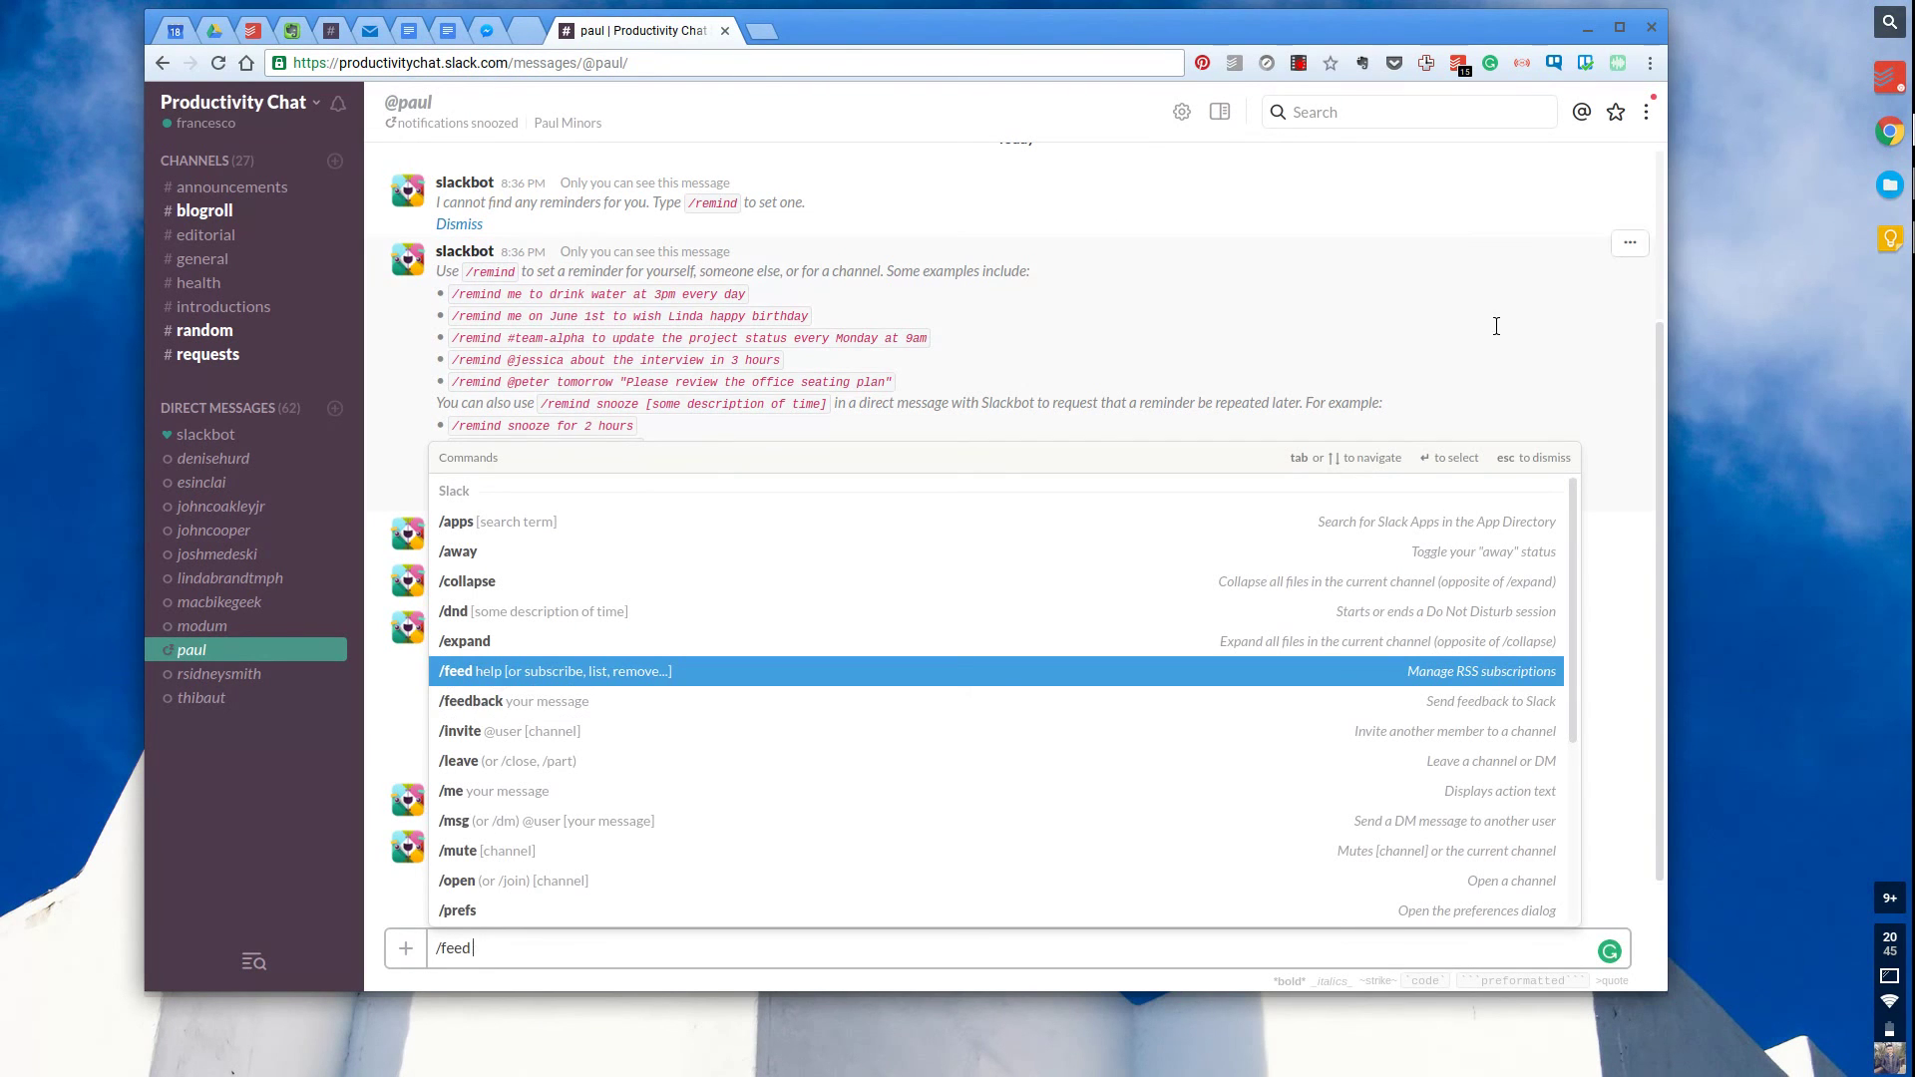
{"action": "left_click", "coordinate": [1562, 311]}
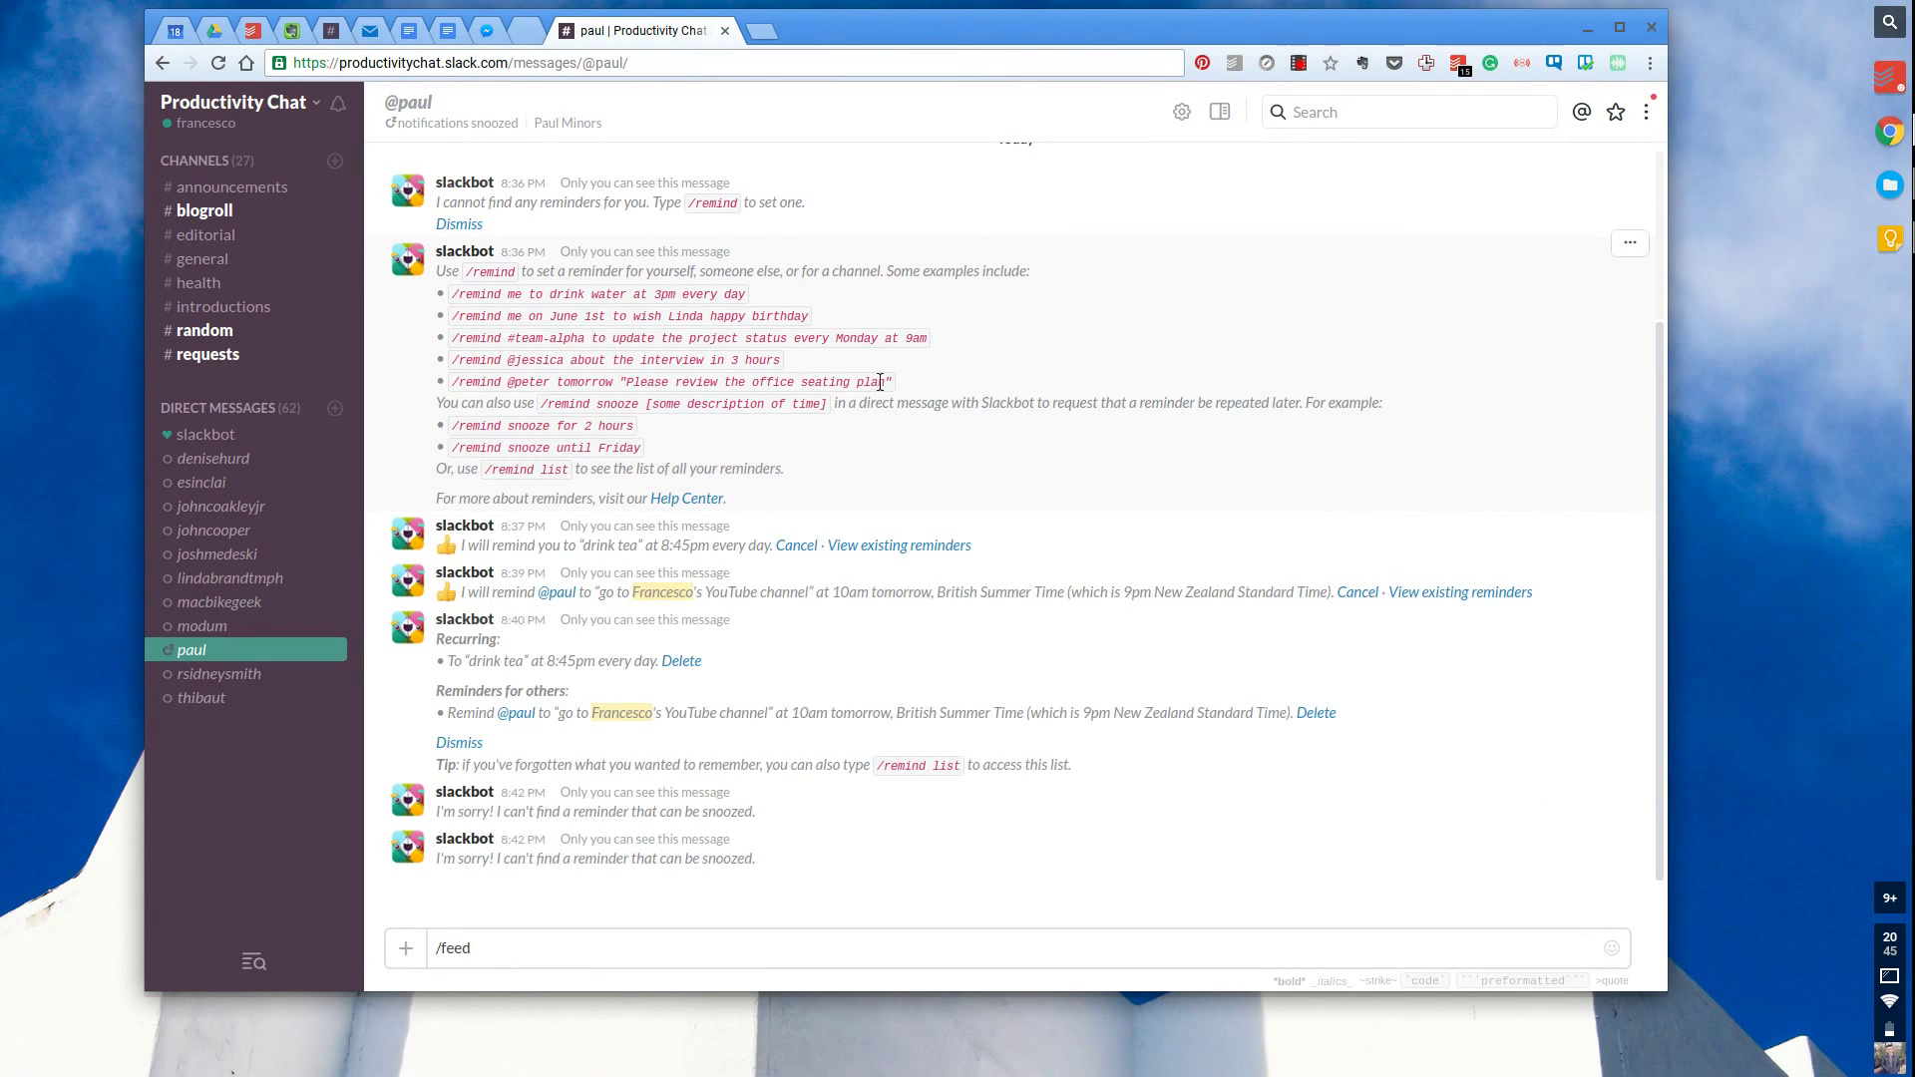
{"action": "left_click", "coordinate": [481, 955]}
{"action": "key", "text": "ctrl+a"}
{"action": "key", "text": "BackSpace"}
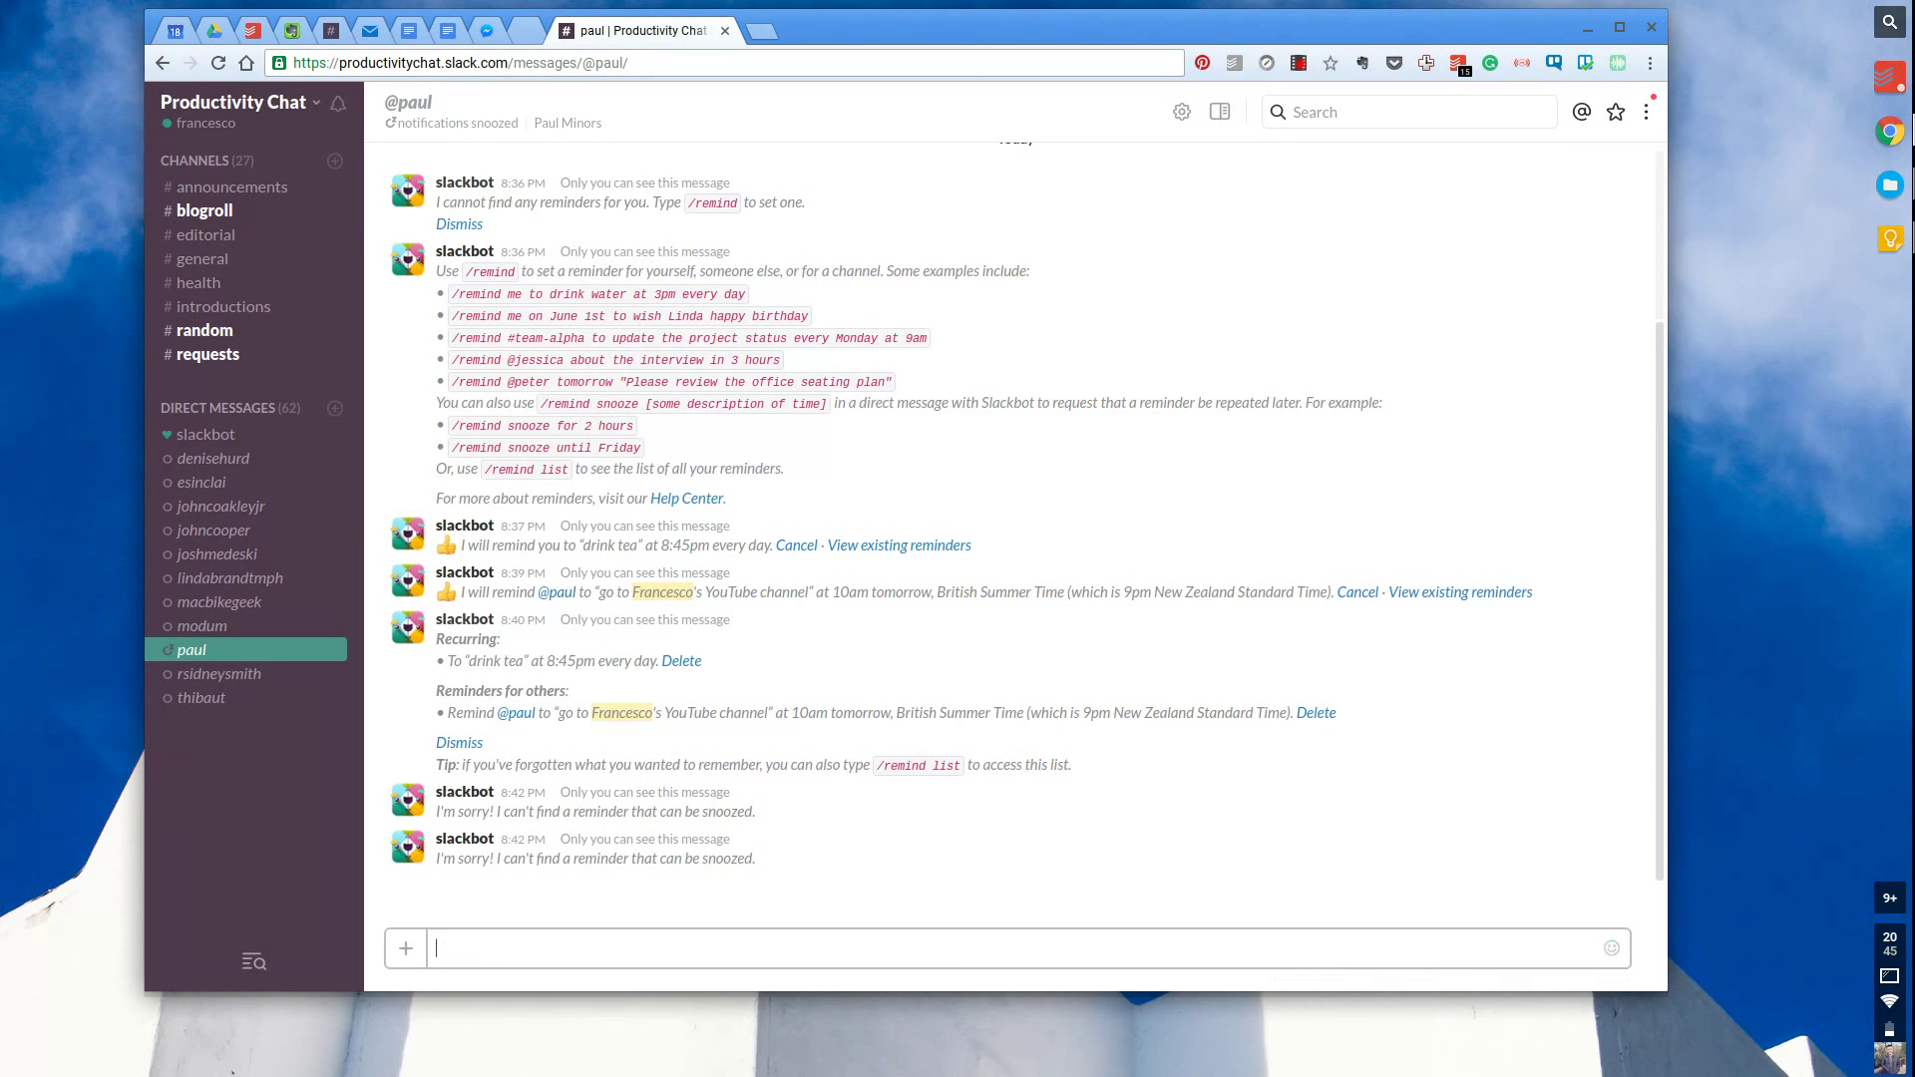